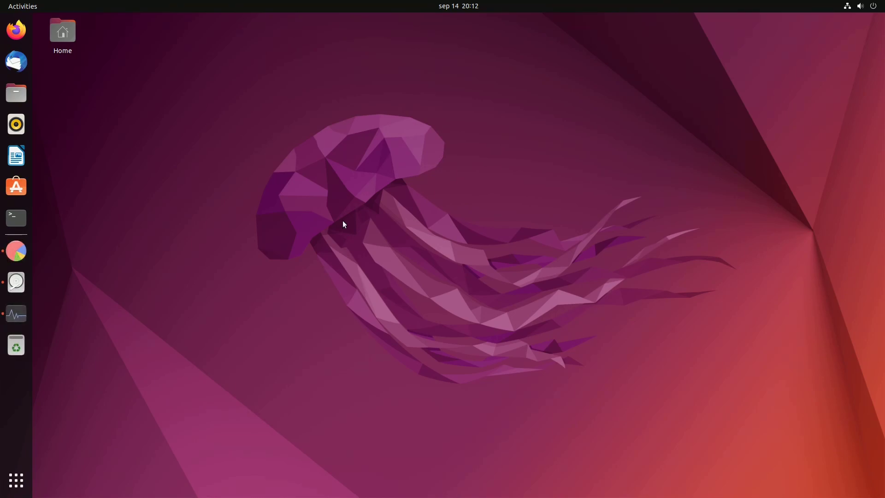
# Scan the Home Folder in Disk Usage Analyzer and inspect its Downloads folder
pyautogui.click(16, 250)
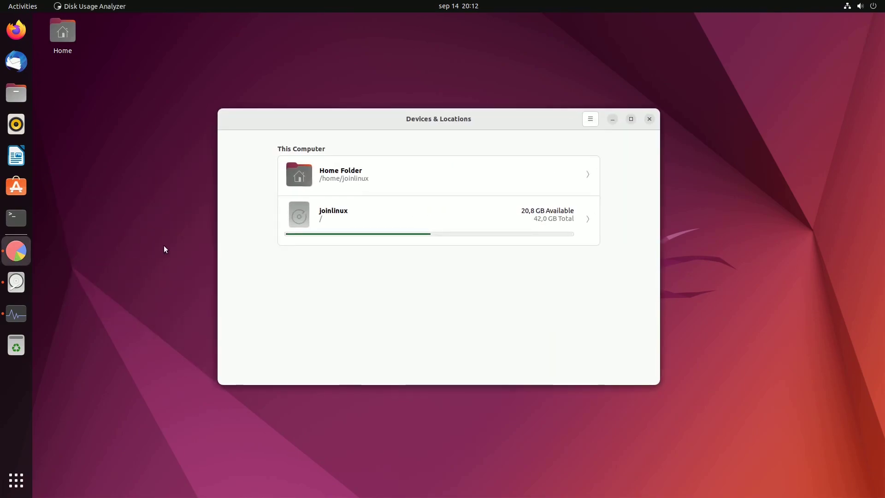
pyautogui.click(329, 183)
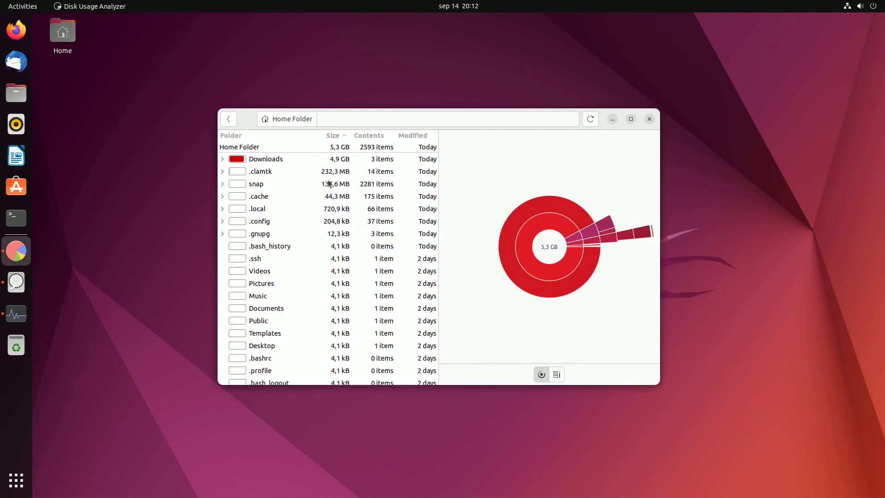
pyautogui.doubleClick(275, 158)
pyautogui.click(272, 173)
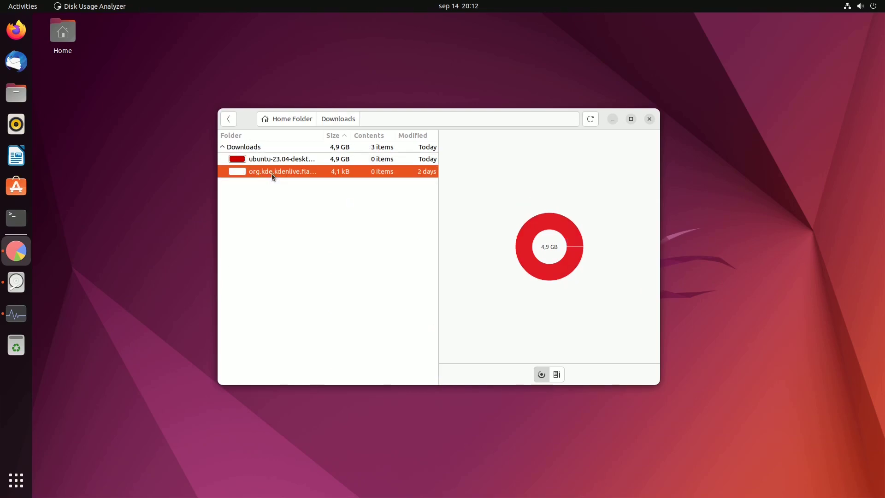
pyautogui.click(228, 122)
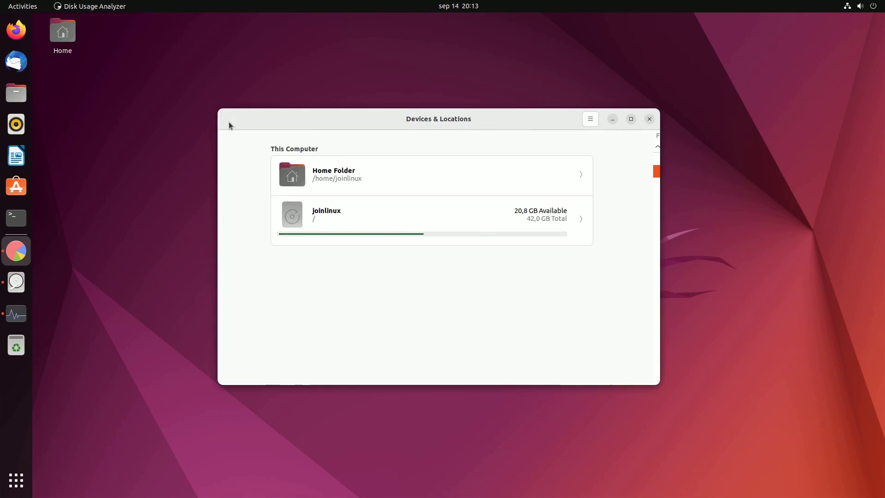
# Scan the whole joinlinux disk and drill into var > cache > cracklib, then return to Devices & Locations
pyautogui.click(330, 216)
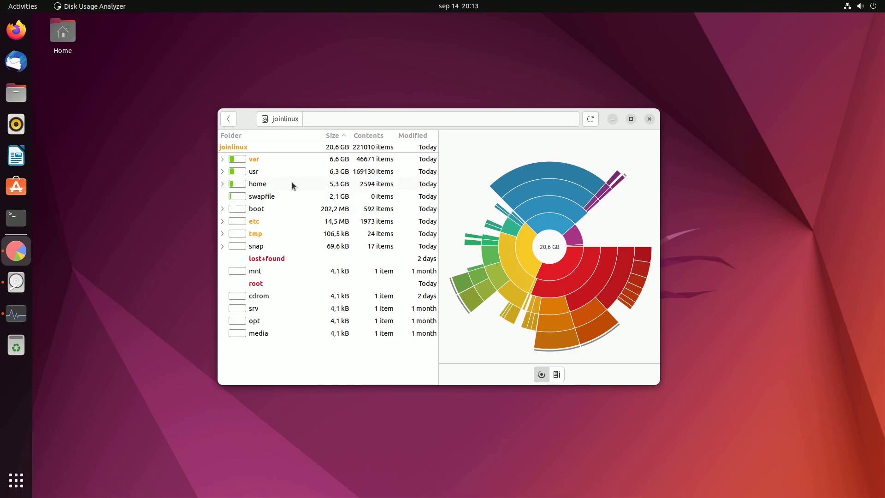
pyautogui.doubleClick(254, 162)
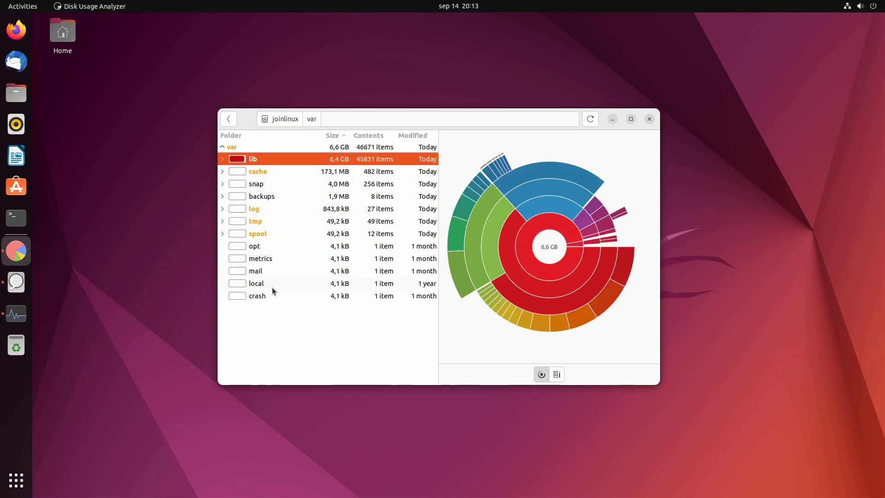
pyautogui.doubleClick(257, 171)
pyautogui.doubleClick(259, 183)
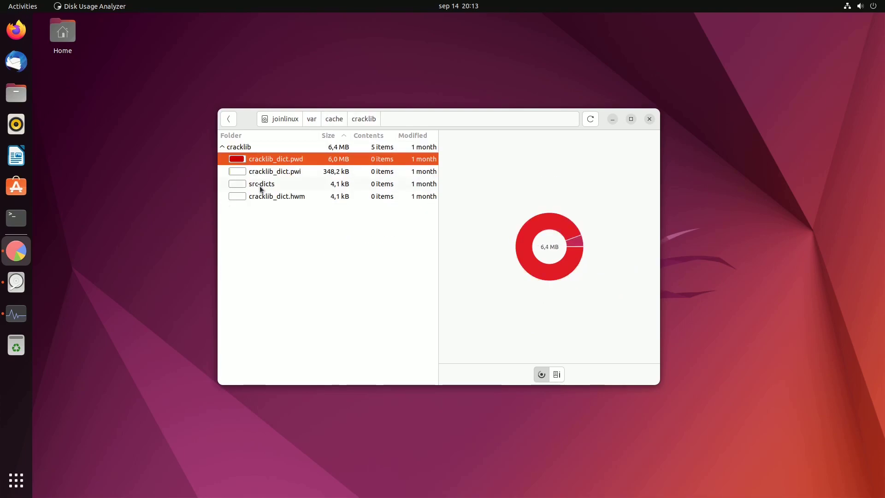
pyautogui.click(228, 120)
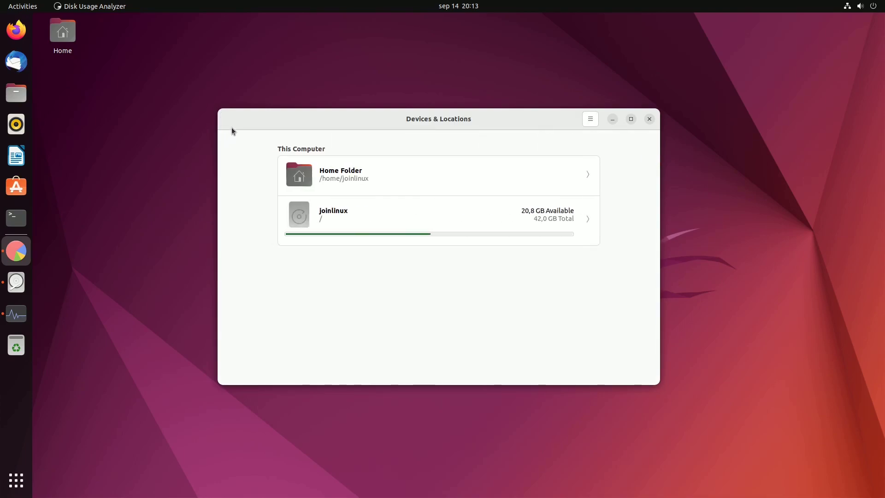
# View the 538 MB FAT partition and CD/DVD drive in Disks, then reselect the 44 GB hard disk
pyautogui.click(612, 119)
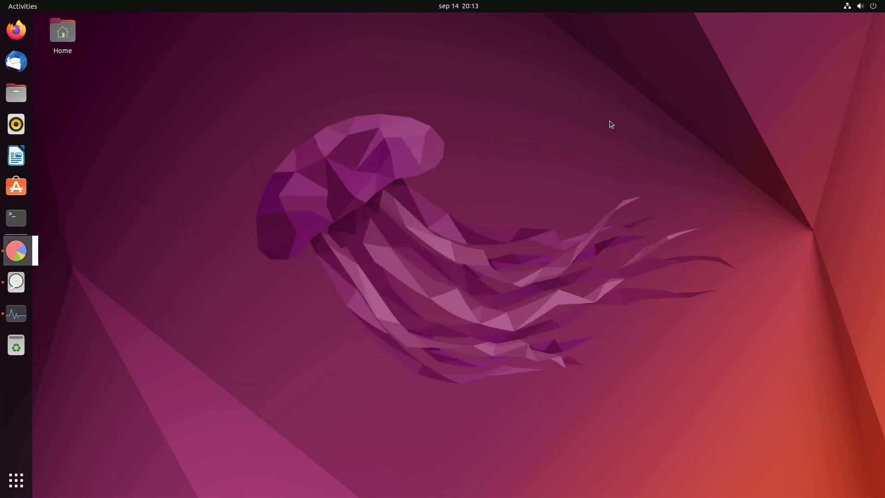
pyautogui.click(16, 282)
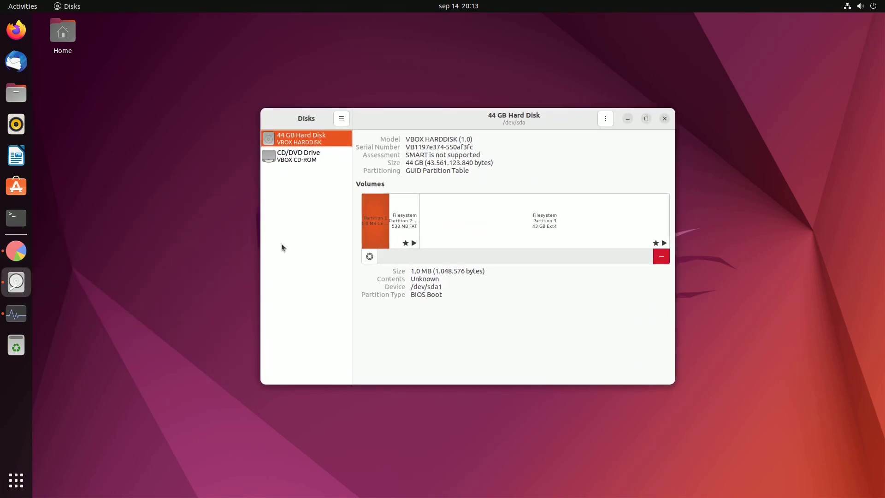
pyautogui.click(402, 219)
pyautogui.click(375, 220)
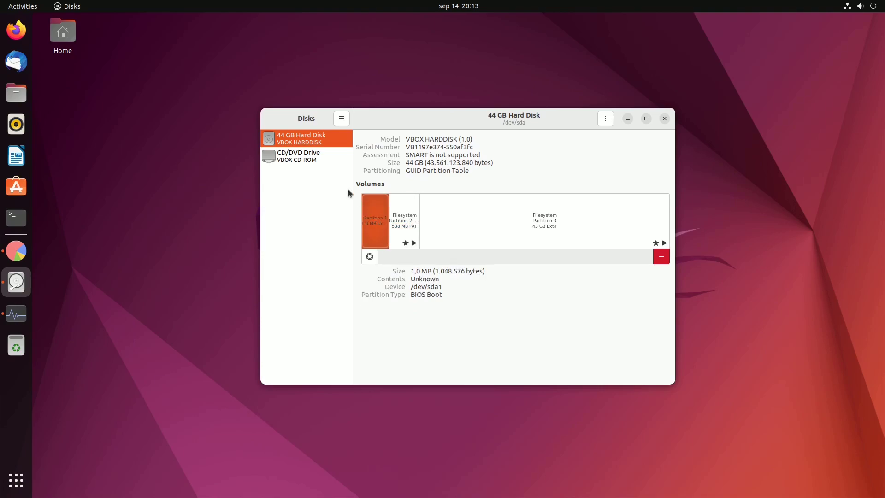
pyautogui.click(307, 158)
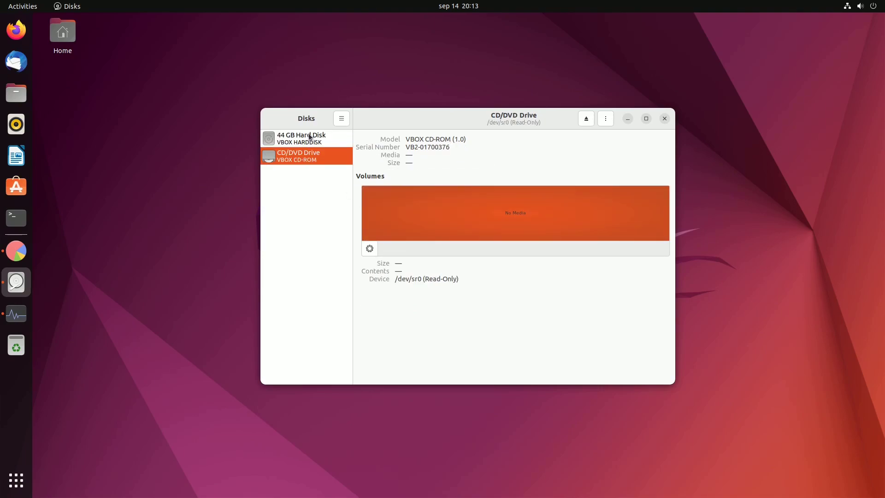
pyautogui.click(310, 137)
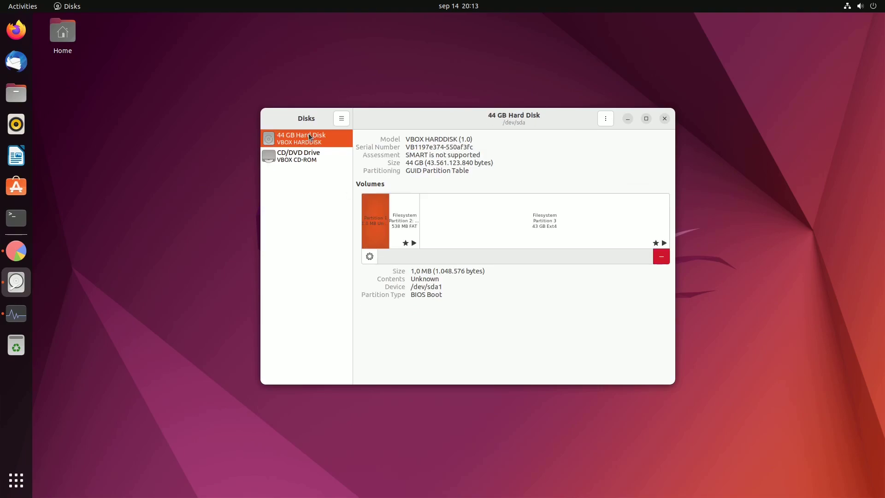
# Review the Resources and File Systems tabs in System Monitor, ending on Processes
pyautogui.click(628, 119)
pyautogui.click(25, 316)
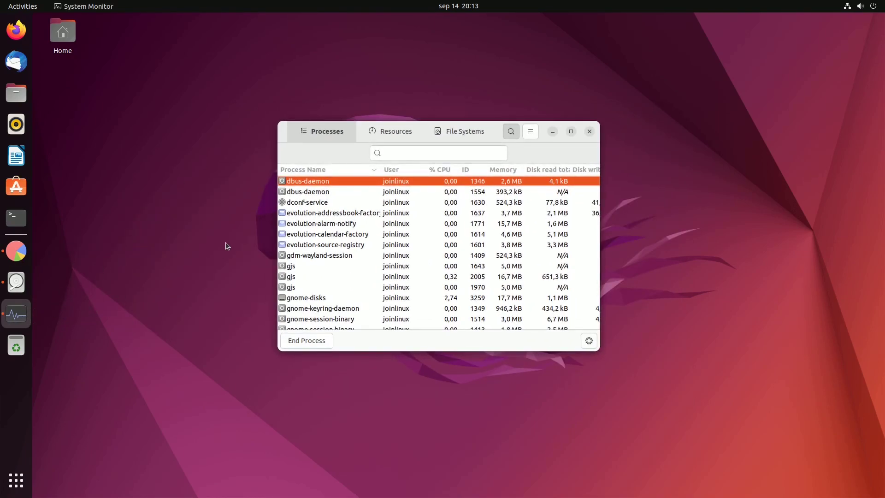
pyautogui.click(384, 134)
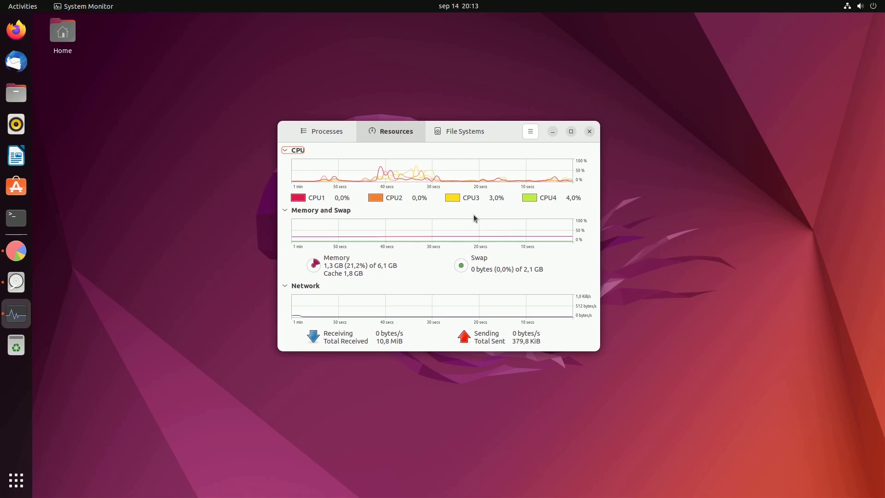
pyautogui.click(467, 134)
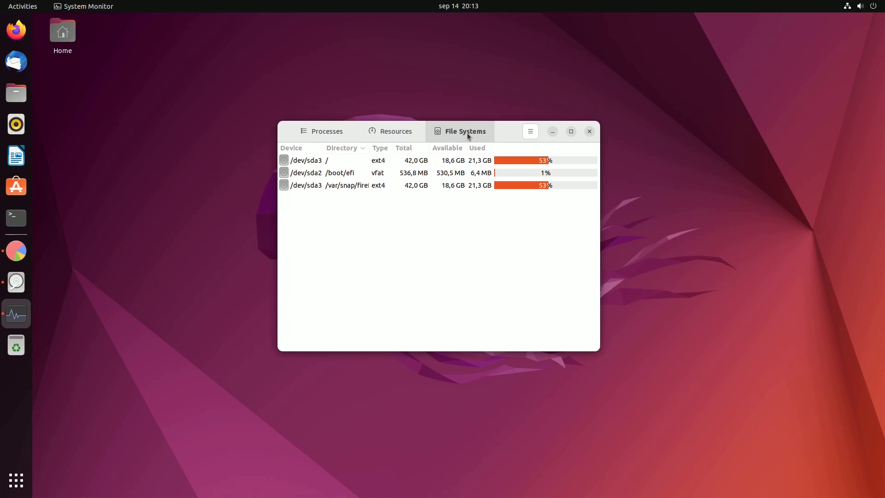
pyautogui.click(403, 134)
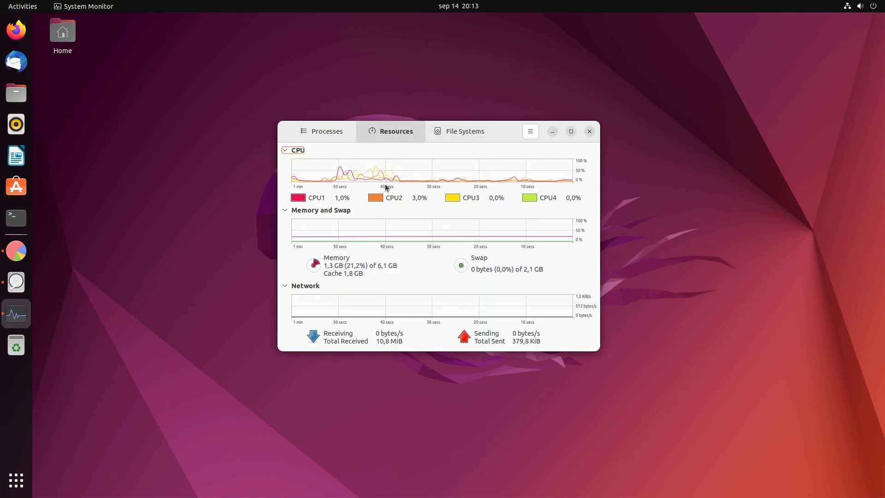
pyautogui.click(324, 134)
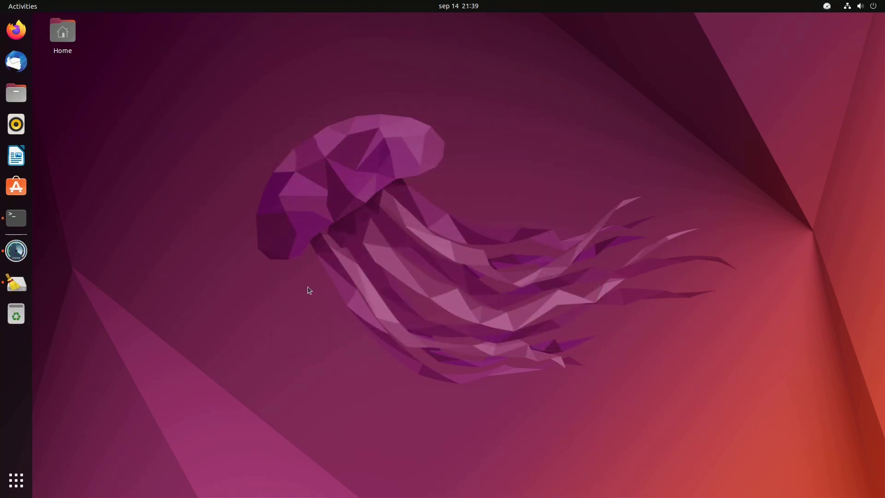
# Bring up a terminal, BleachBit's cleaner list and the Stacer dashboard from the dock
pyautogui.click(7, 221)
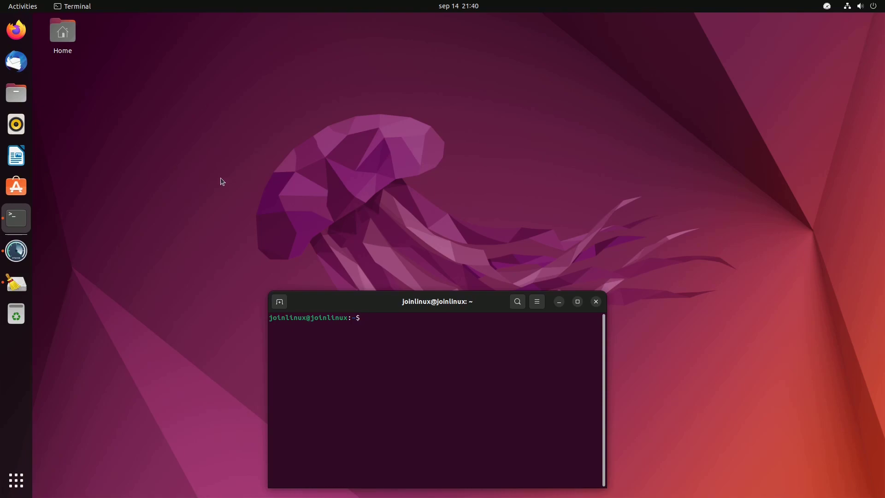
pyautogui.click(17, 283)
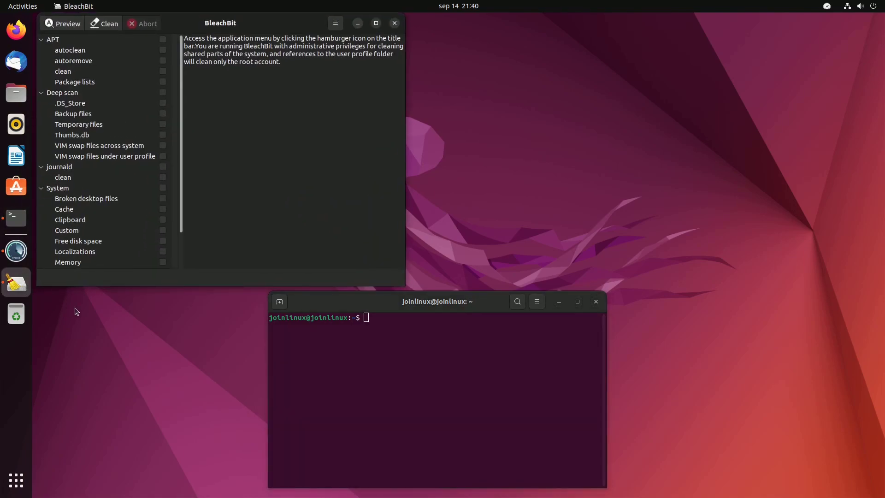
pyautogui.click(20, 262)
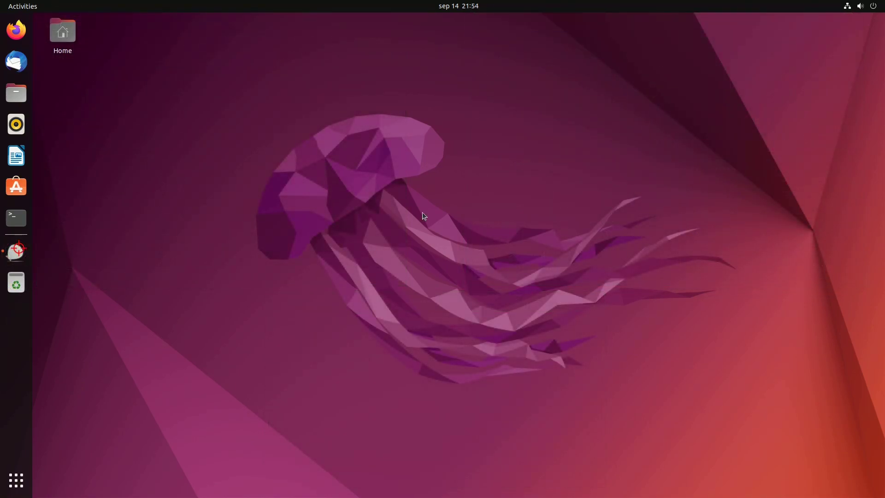
# Launch the ClamTk virus scanner from the dock
pyautogui.click(18, 253)
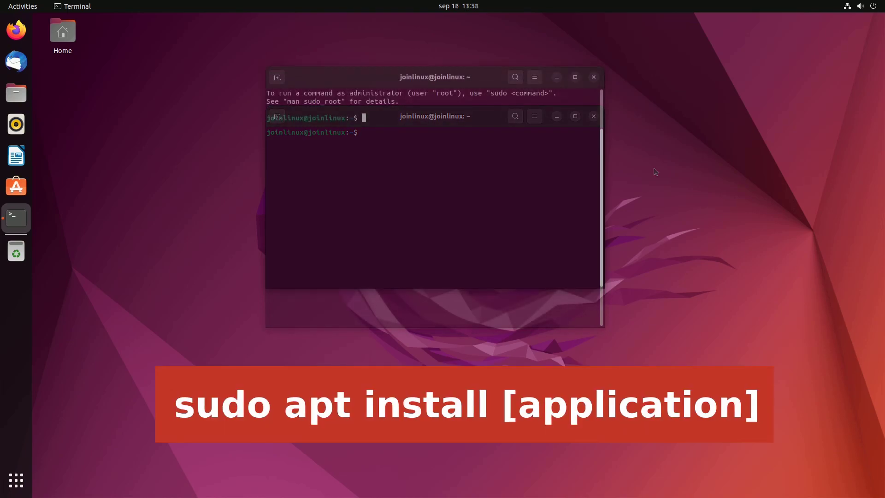
# Install vlc with sudo apt install, entering the password and confirming with y
pyautogui.write('sudo apt insta')
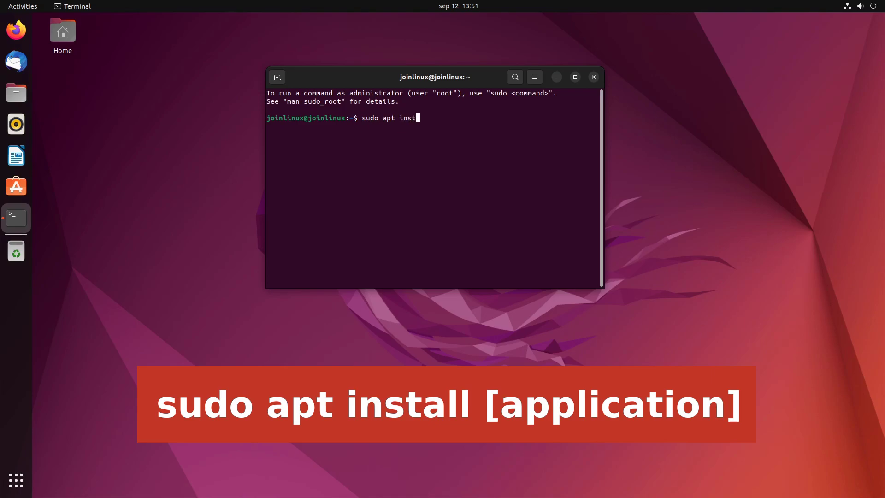
pyautogui.write('ll vlc')
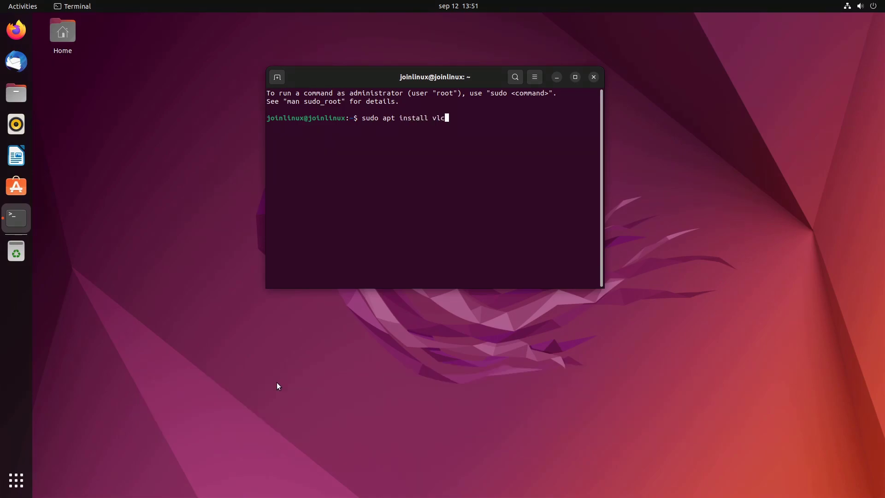
pyautogui.press('Return')
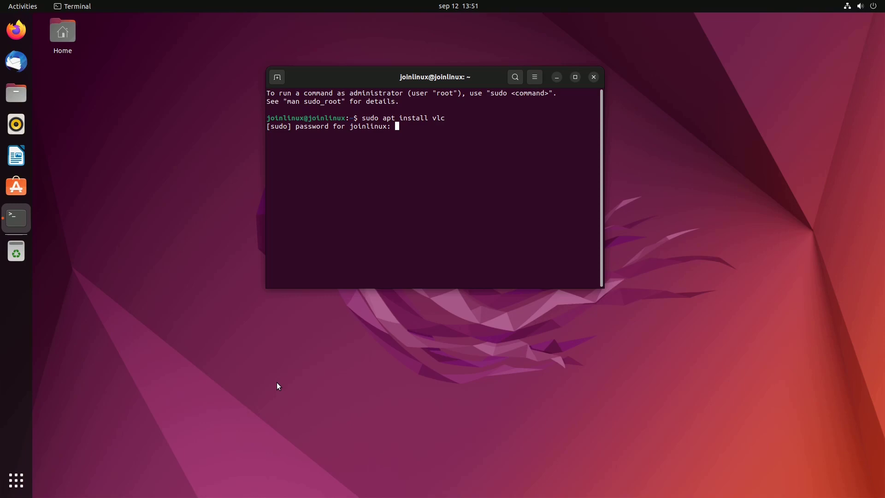
pyautogui.press('Return')
pyautogui.write('y')
pyautogui.press('Return')
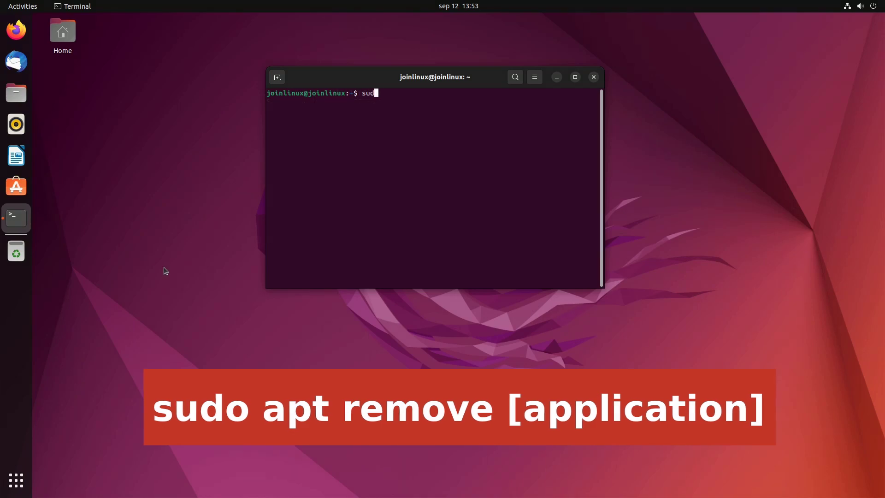
# Uninstall vlc with sudo apt remove, then prepare sudo apt autoremove at the prompt
pyautogui.write('o apt remo')
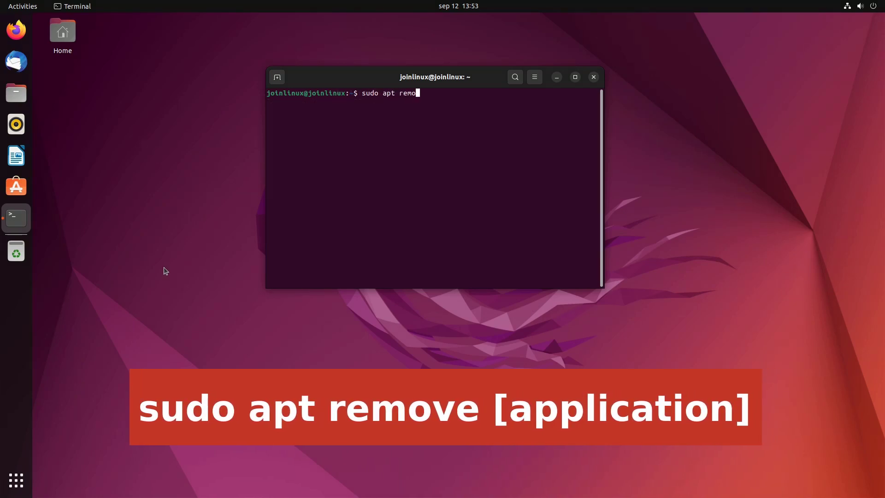
pyautogui.write('ve vlc')
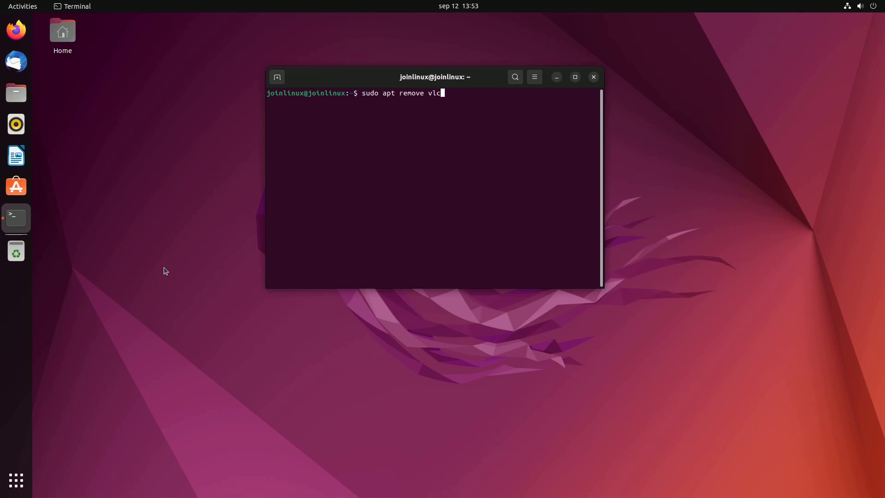
pyautogui.write('y')
pyautogui.press('Return')
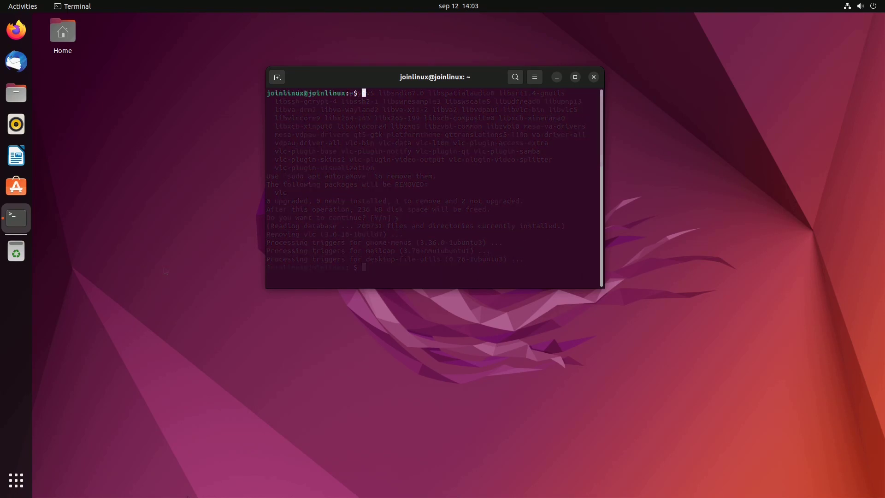
pyautogui.write('sudo apt autoremove')
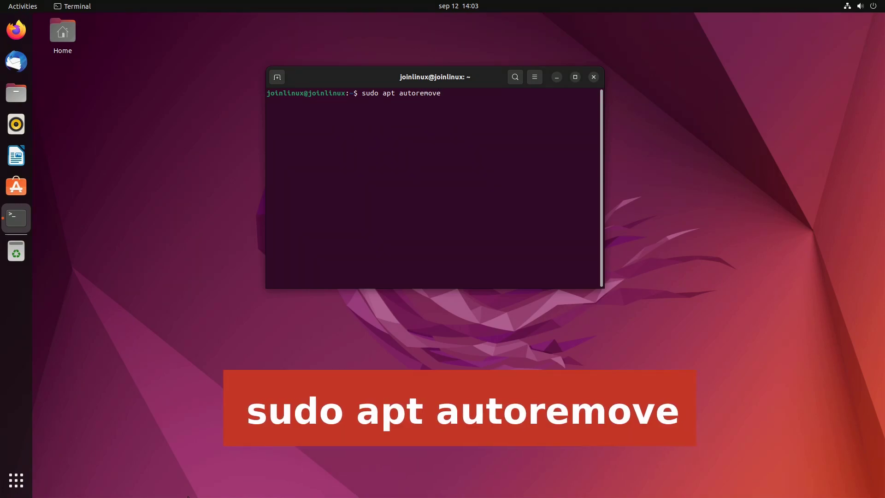
# Run sudo apt autoremove, confirming removal of unneeded packages
pyautogui.press('Return')
pyautogui.write('y')
pyautogui.press('Return')
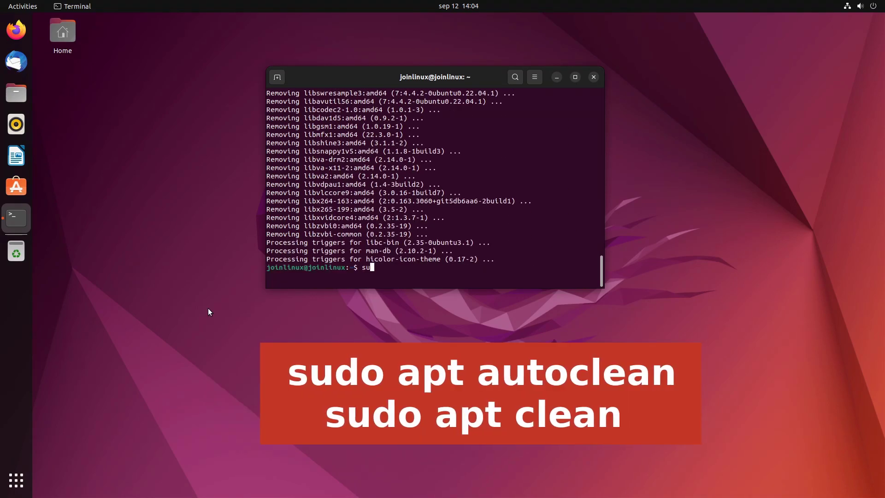
# Purge the apt cache with sudo apt autoclean and sudo apt clean
pyautogui.write('sudo ap')
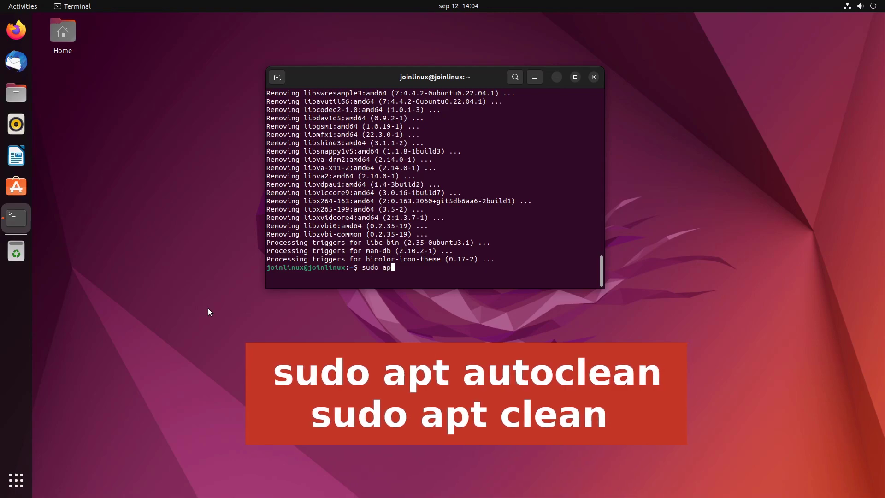
pyautogui.write('t auto')
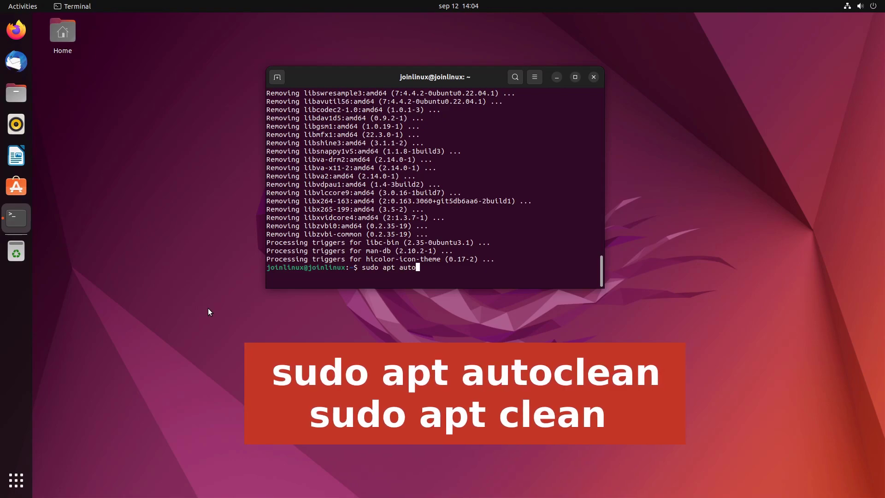
pyautogui.write('clean')
pyautogui.press('Return')
pyautogui.write('sudo t clean')
pyautogui.press('Return')
pyautogui.write('do snap i')
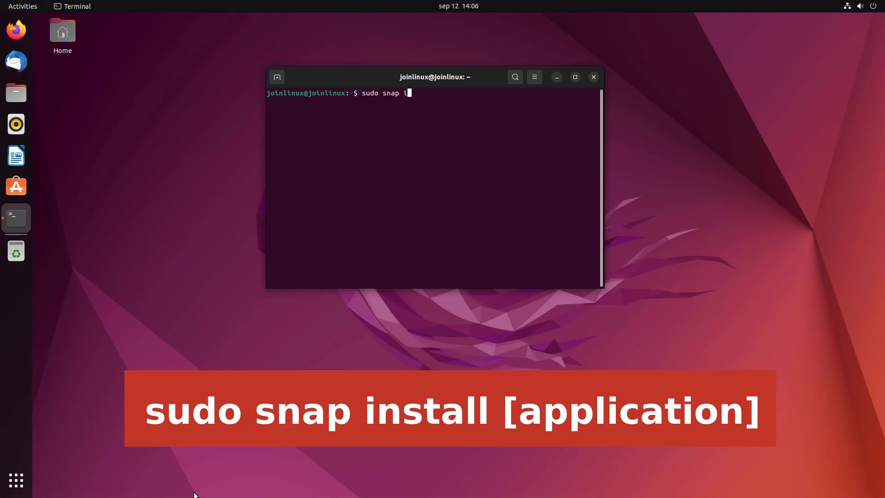
pyautogui.write('nstall')
pyautogui.write(' gim')
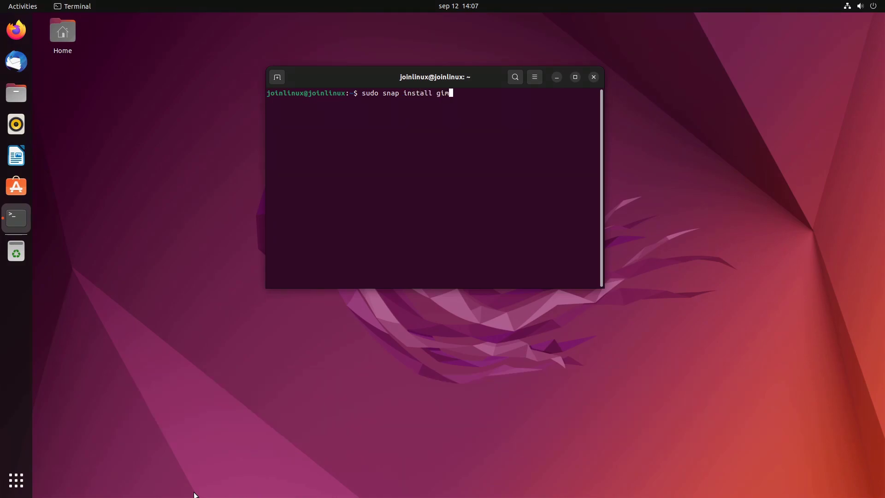
pyautogui.write('p')
# Install the GIMP snap, clear the screen, and run sudo snap remove gimp
pyautogui.press('Return')
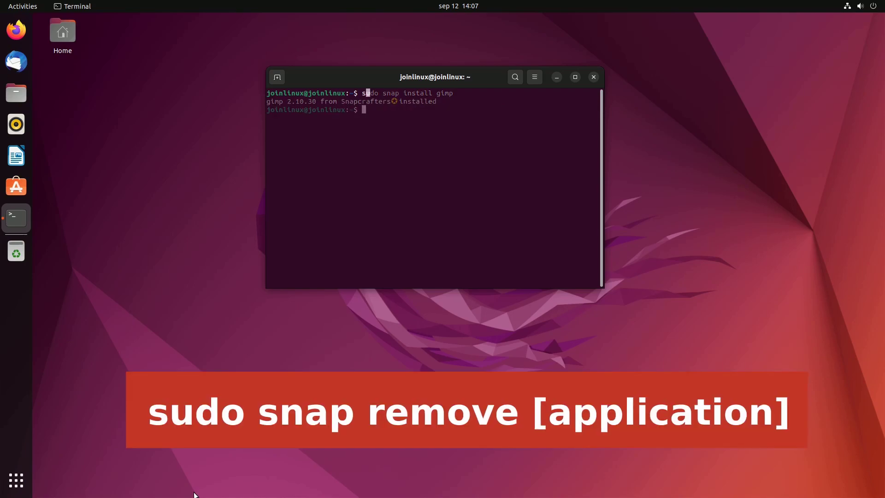
pyautogui.hotkey('ctrl', 'l')
pyautogui.write('sudo snap remo')
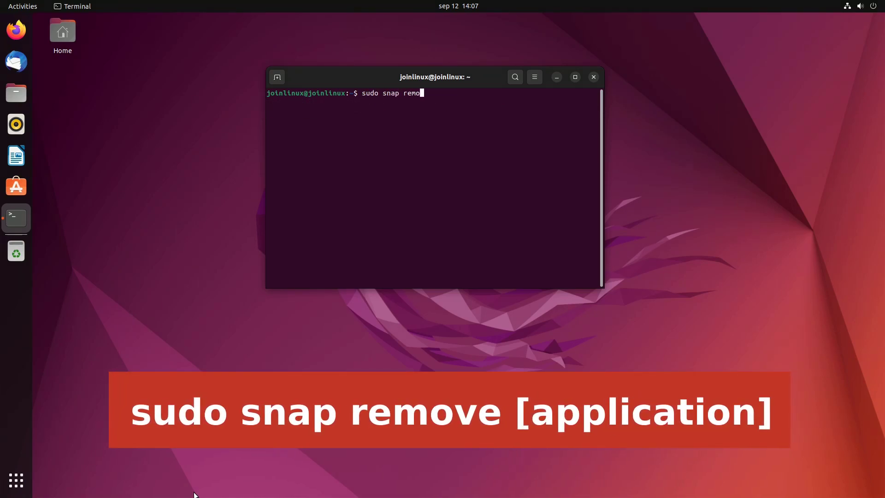
pyautogui.write('ve gimp')
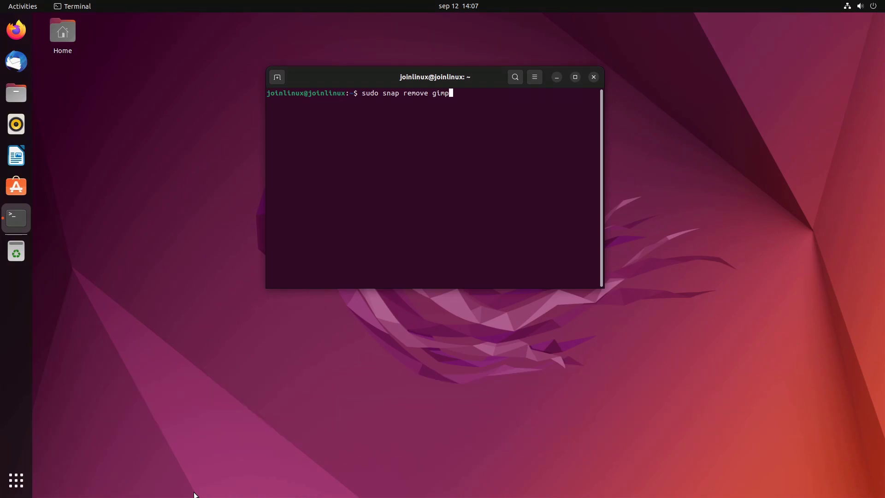
pyautogui.press('Return')
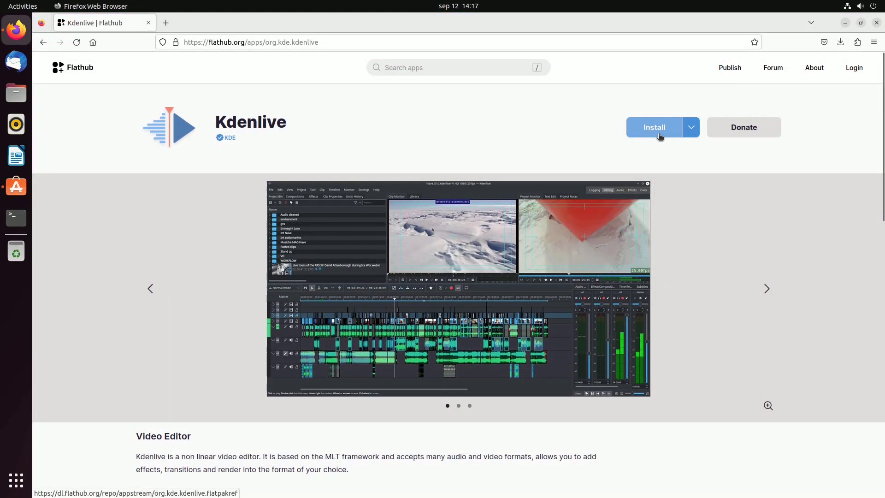
# Install Kdenlive through Software from the downloaded flatpakref
pyautogui.click(659, 135)
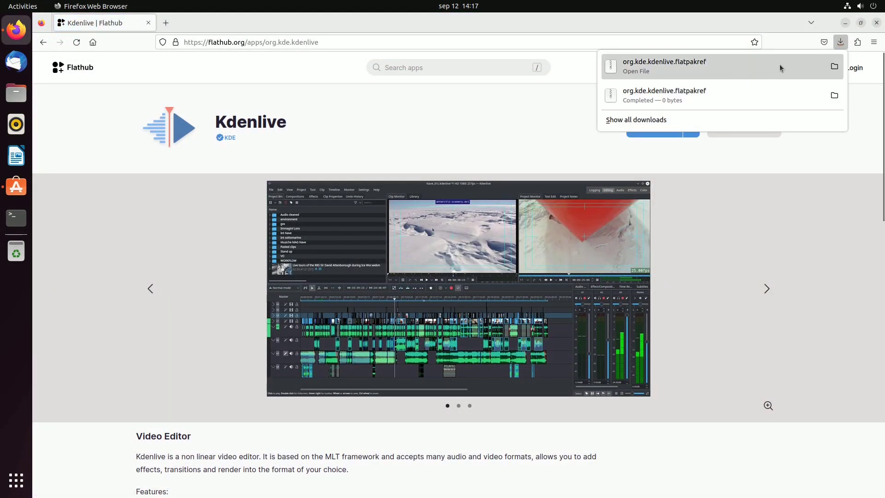
pyautogui.click(834, 66)
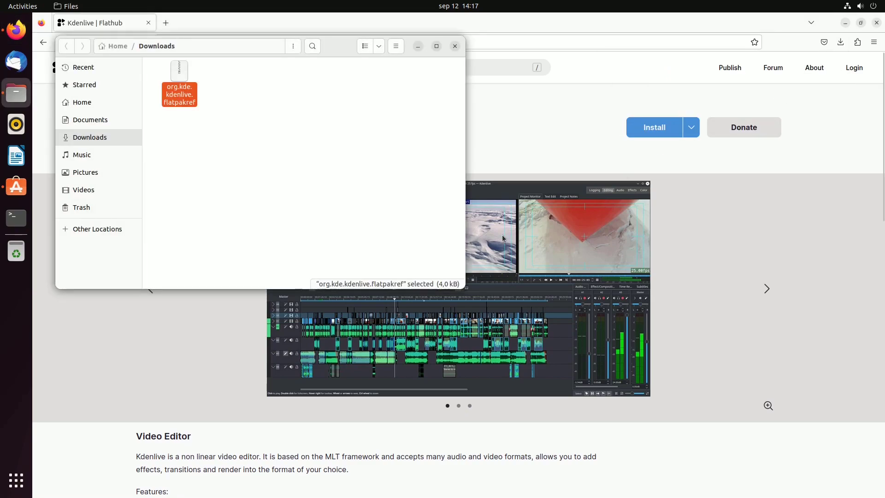
pyautogui.doubleClick(184, 75)
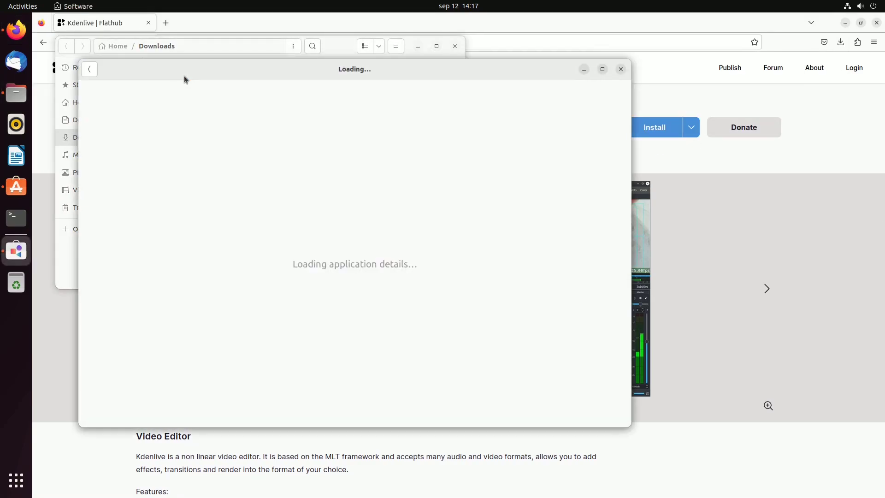
pyautogui.click(526, 125)
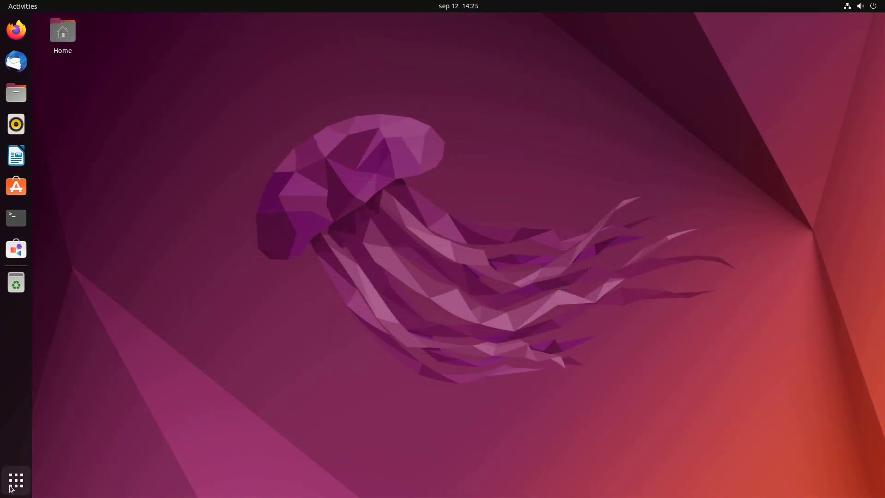
# Search 'kde' in Show Applications to find the installed Kdenlive
pyautogui.click(11, 488)
pyautogui.write('kdel')
pyautogui.press('BackSpace')
# Open Kdenlive's details in Software from the app grid and confirm Uninstall
pyautogui.rightClick(463, 94)
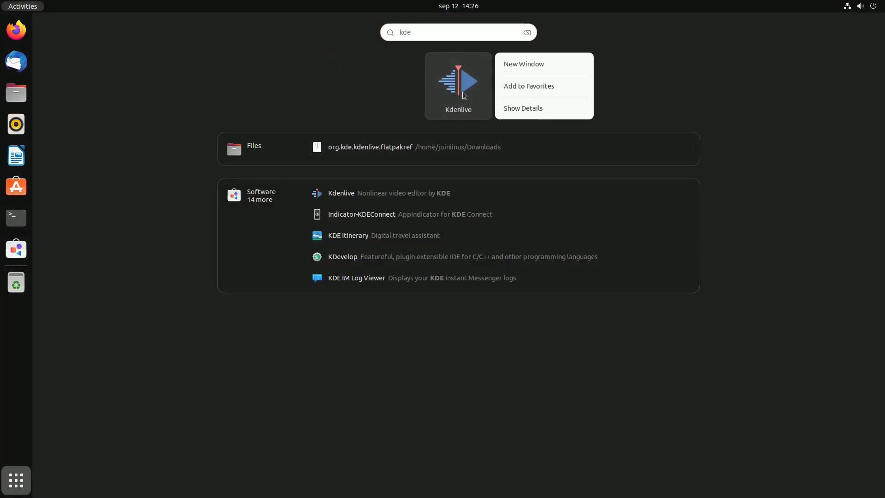
pyautogui.click(510, 112)
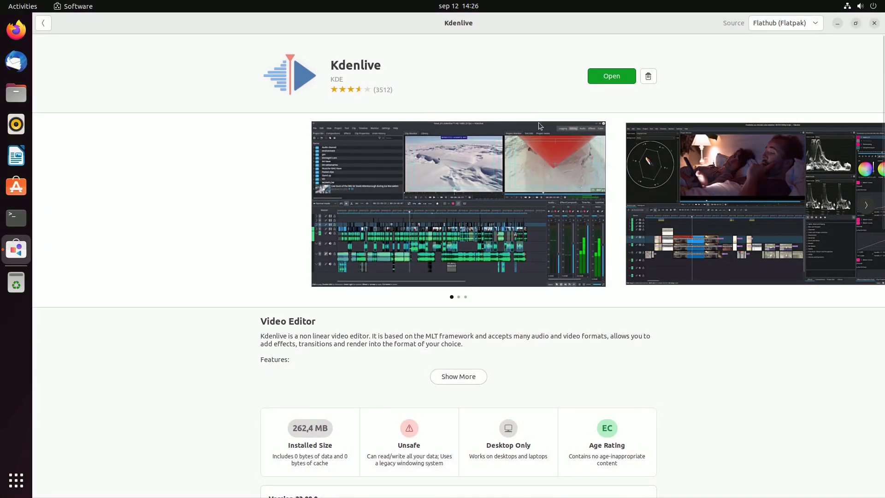
pyautogui.click(648, 76)
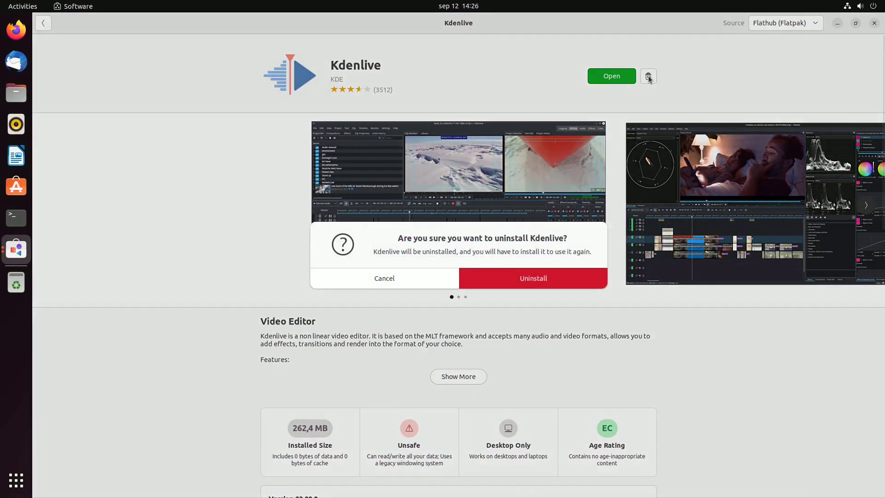
pyautogui.click(532, 279)
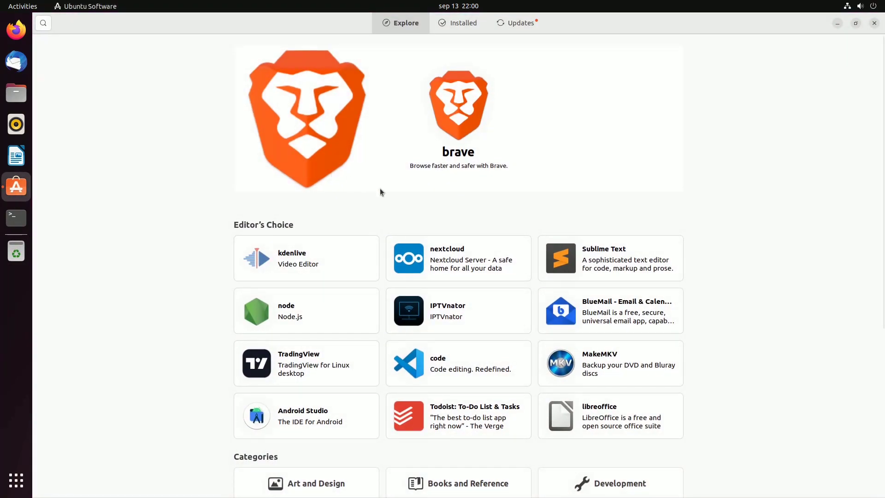
# Install the Todoist app from the Explore page, then uninstall it again
pyautogui.scroll(-3, 394, 198)
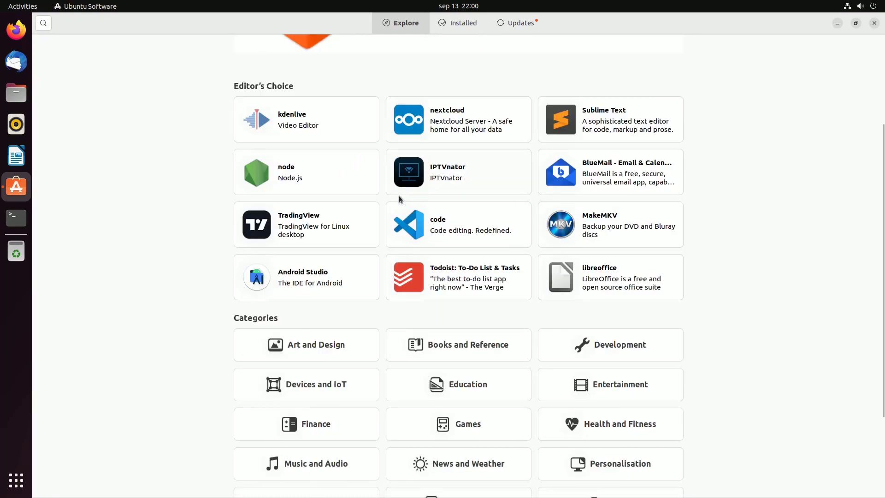
pyautogui.click(467, 281)
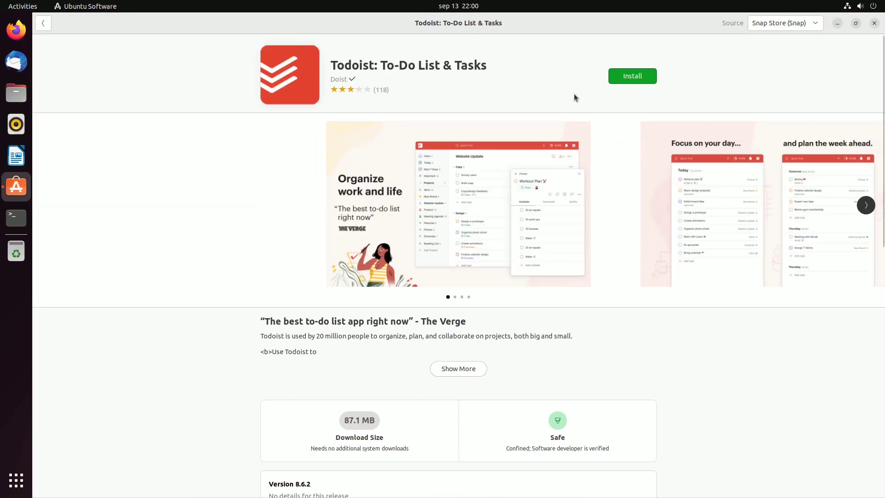
pyautogui.click(633, 76)
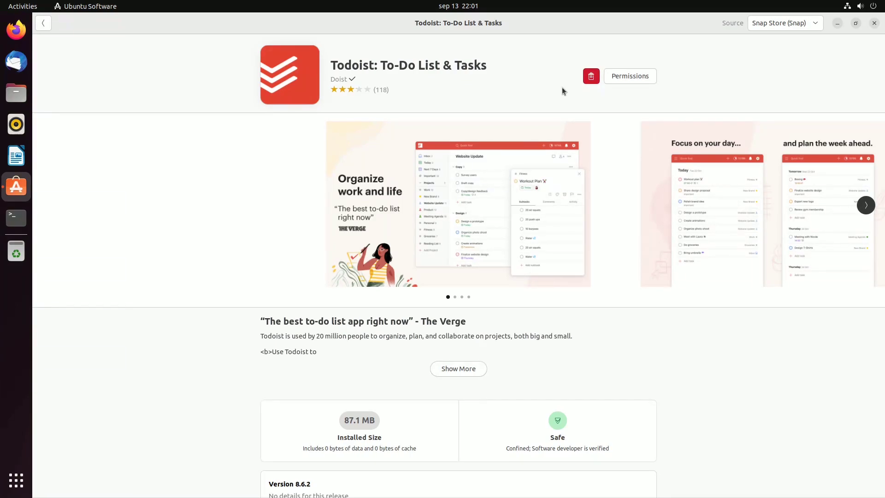
pyautogui.click(591, 76)
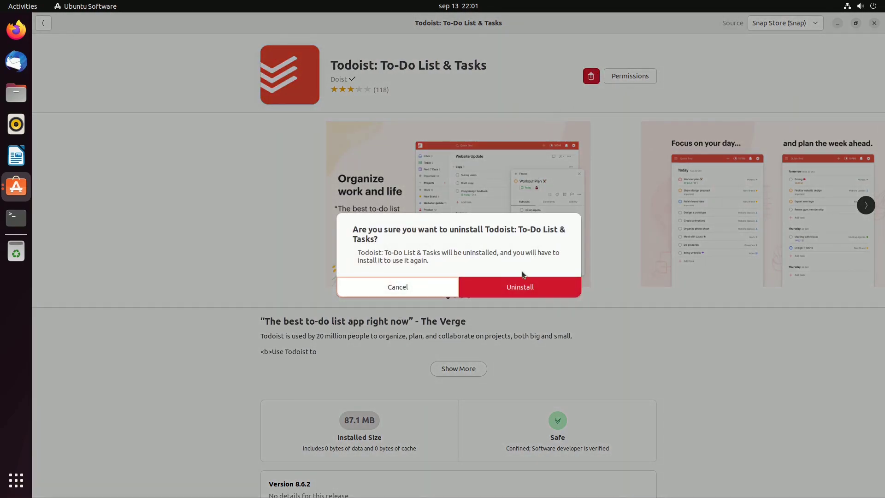
pyautogui.click(525, 288)
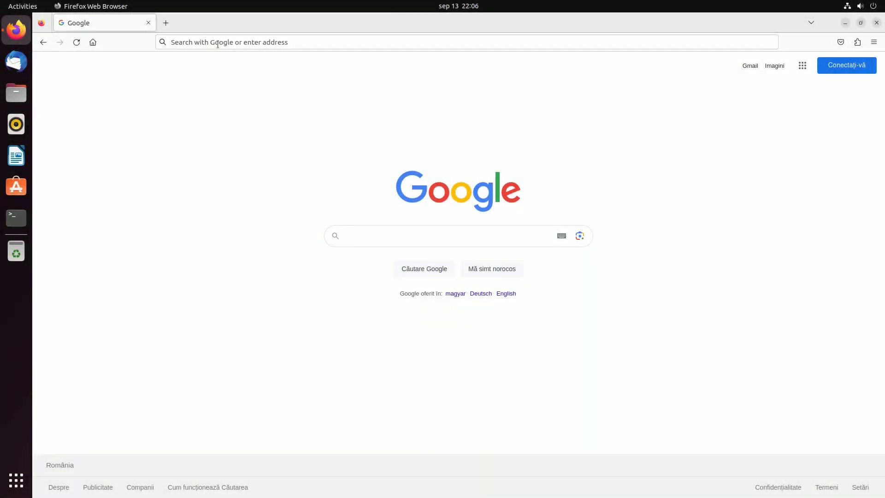
# Remove the Video DownloadHelper extension from Firefox's about:addons page
pyautogui.click(218, 43)
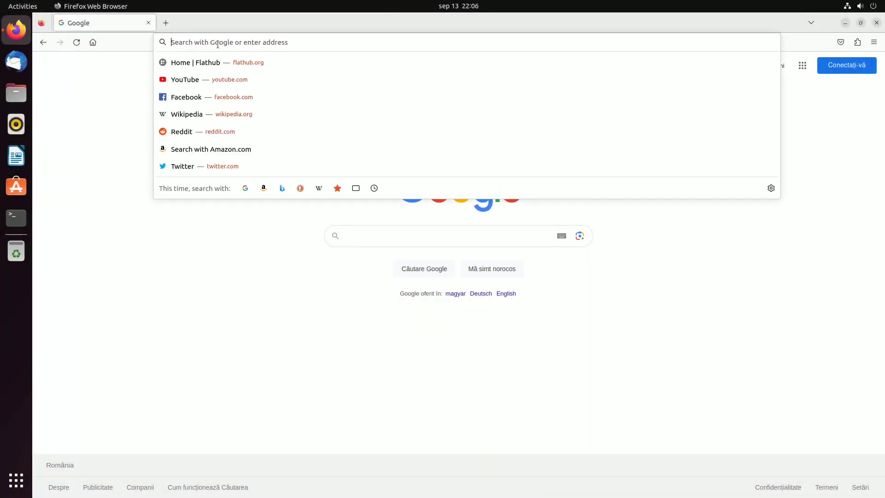
pyautogui.write('about:addons')
pyautogui.press('Return')
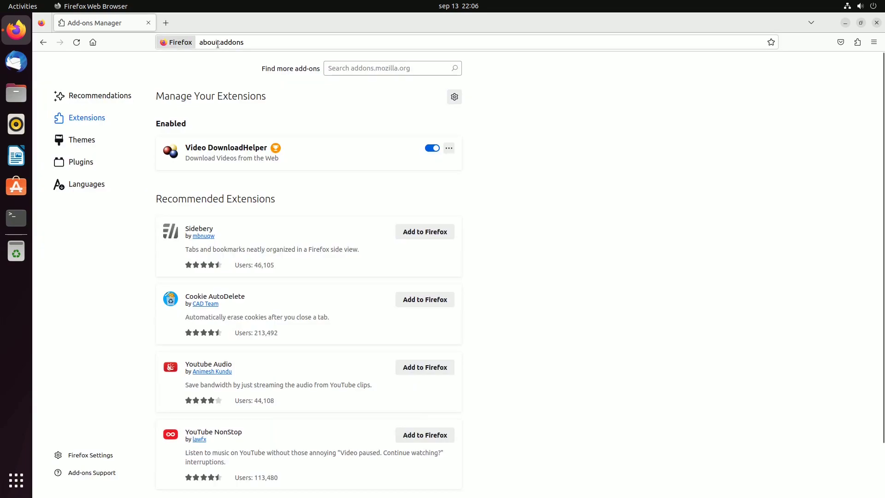
pyautogui.click(449, 149)
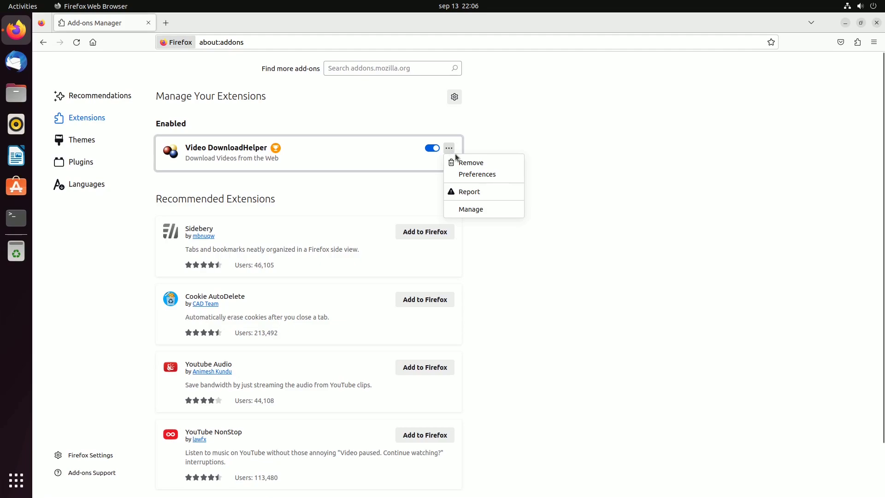
pyautogui.click(468, 166)
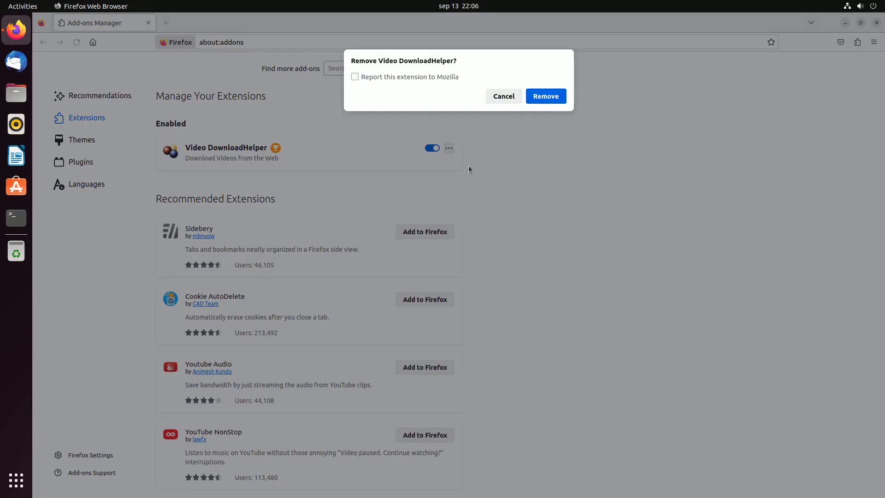
pyautogui.click(536, 98)
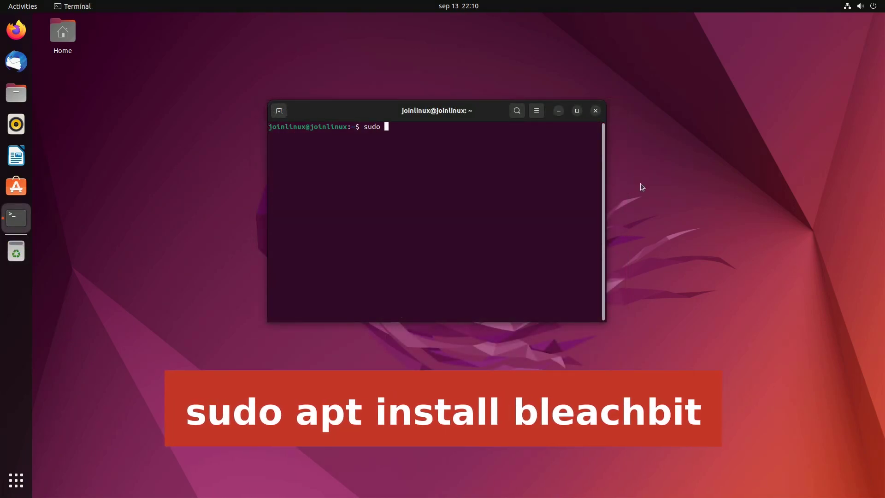
# Run sudo apt install bleachbit and authorize it with the sudo password
pyautogui.write('apt install bleachbit')
pyautogui.press('Return')
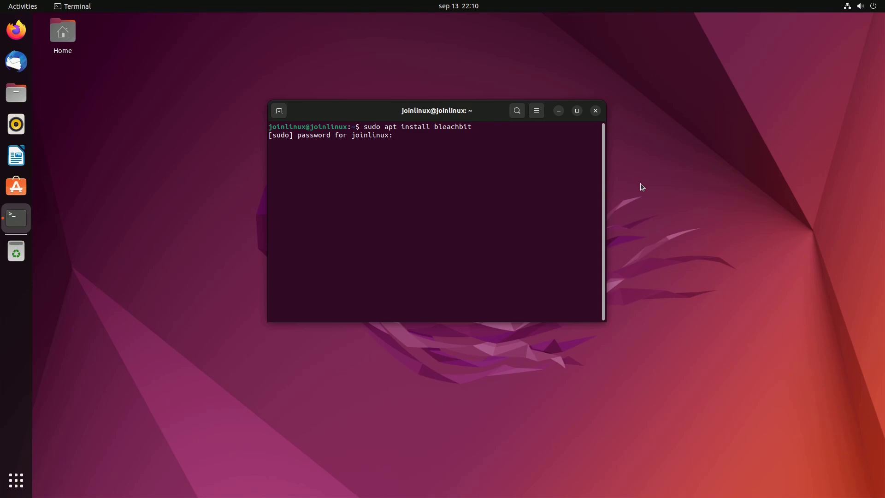
pyautogui.press('Return')
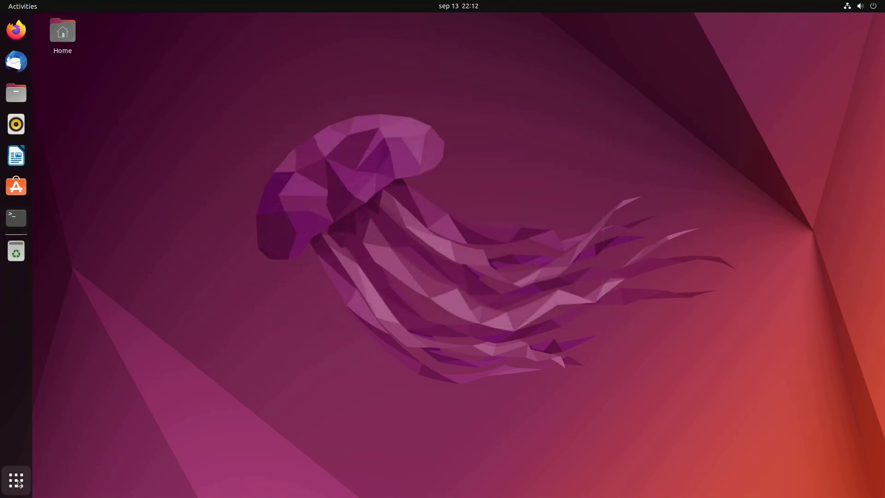
# Launch BleachBit as root and enable update checks and overwriting files to prevent recovery
pyautogui.click(16, 480)
pyautogui.write('ble')
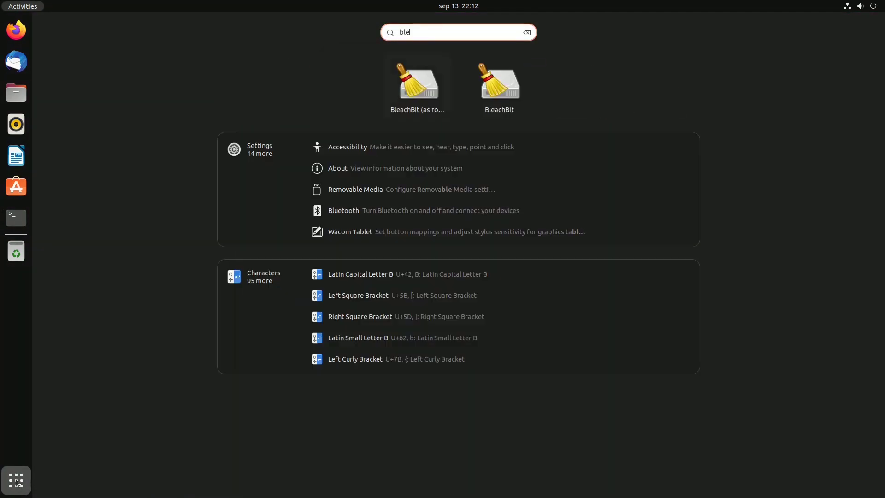
pyautogui.write('al')
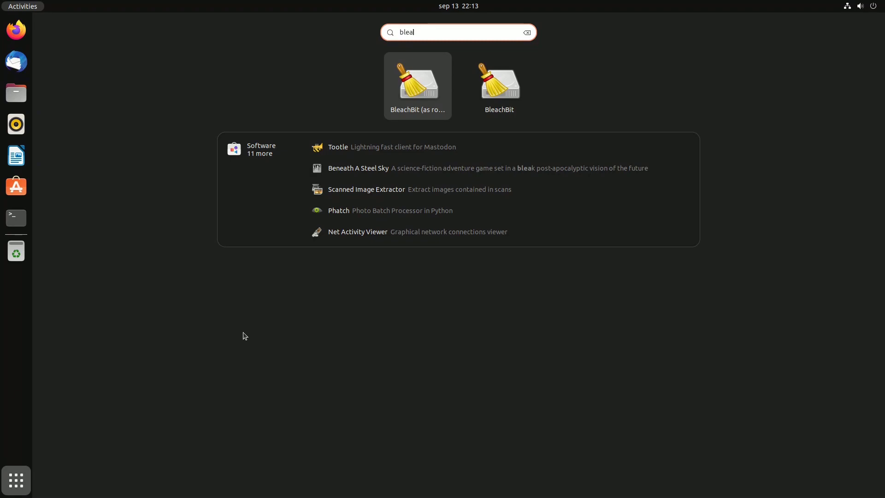
pyautogui.press('BackSpace')
pyautogui.click(409, 90)
pyautogui.write('****')
pyautogui.press('Return')
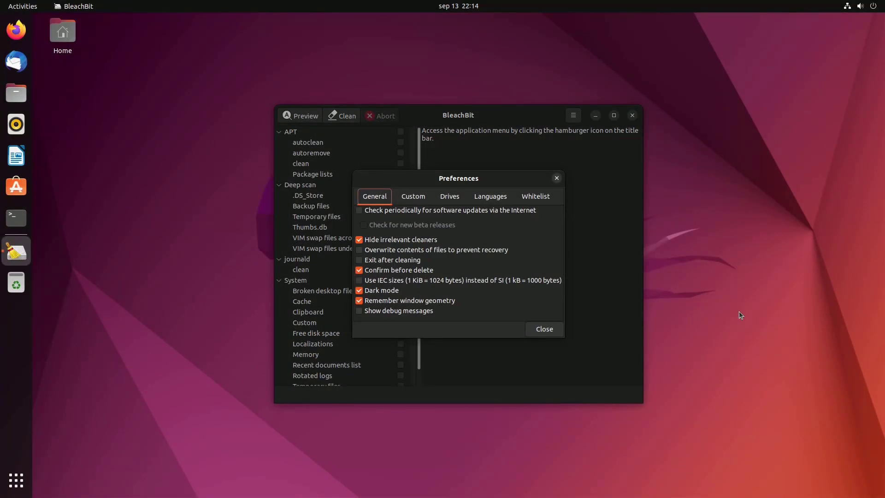
pyautogui.click(360, 211)
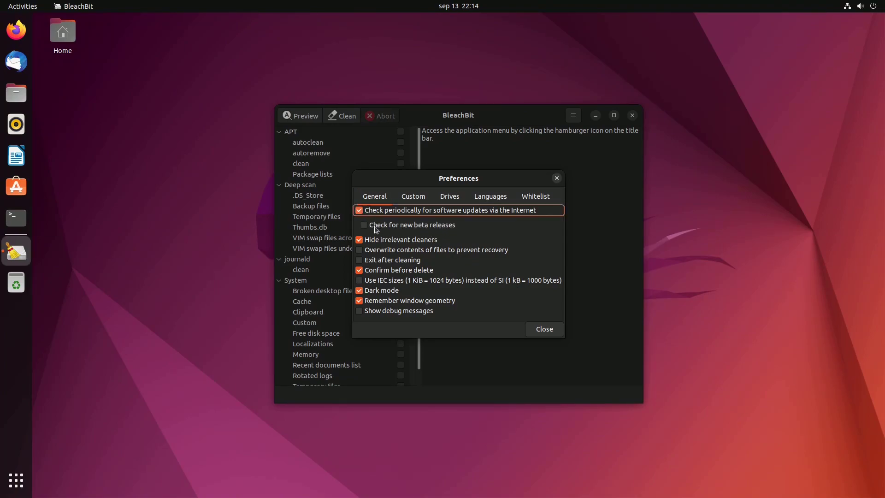
pyautogui.click(359, 250)
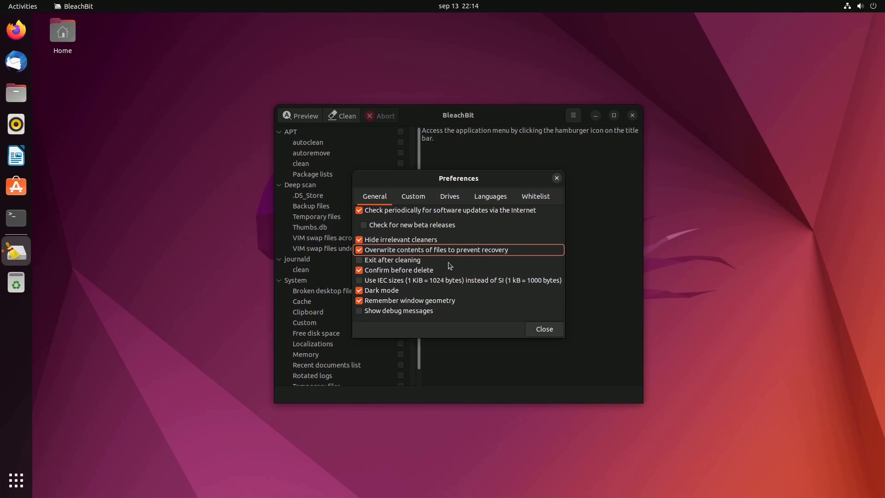
# Tick all APT cleaners with journald off and preview: 225.5 MB in 105 files
pyautogui.press('Escape')
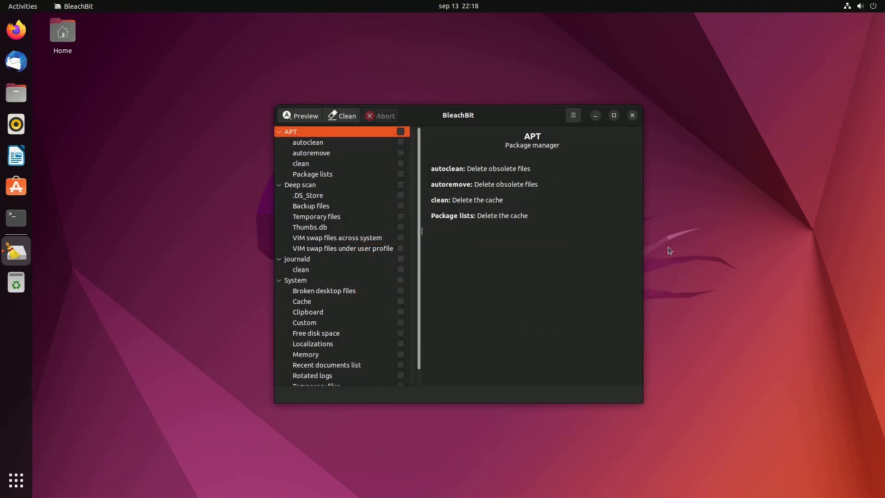
pyautogui.click(400, 132)
pyautogui.click(401, 142)
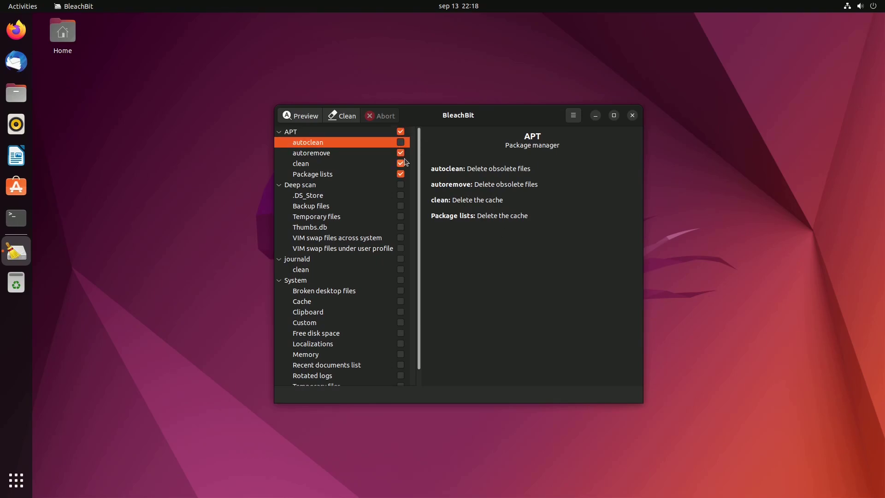
pyautogui.click(401, 153)
pyautogui.click(400, 142)
pyautogui.click(400, 259)
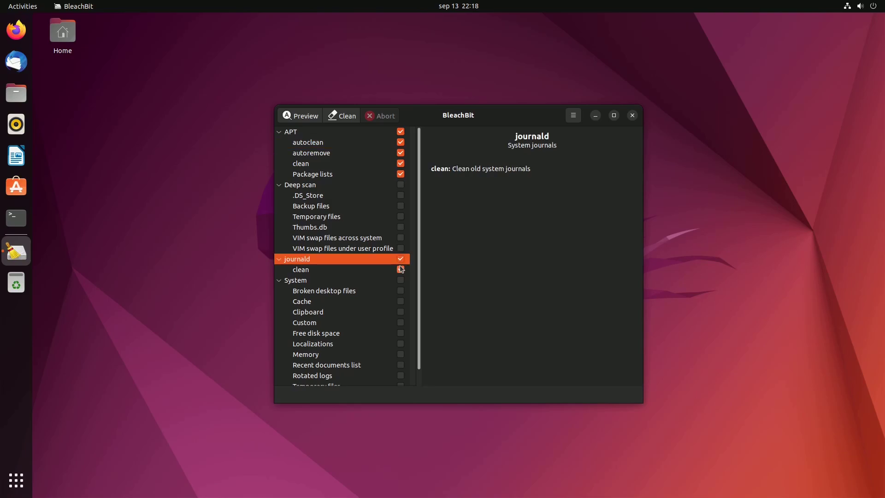
pyautogui.click(400, 267)
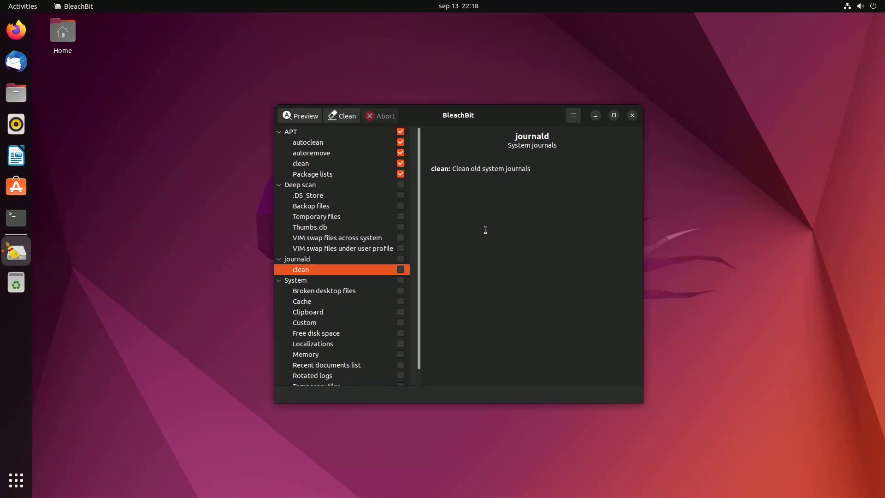
pyautogui.click(301, 116)
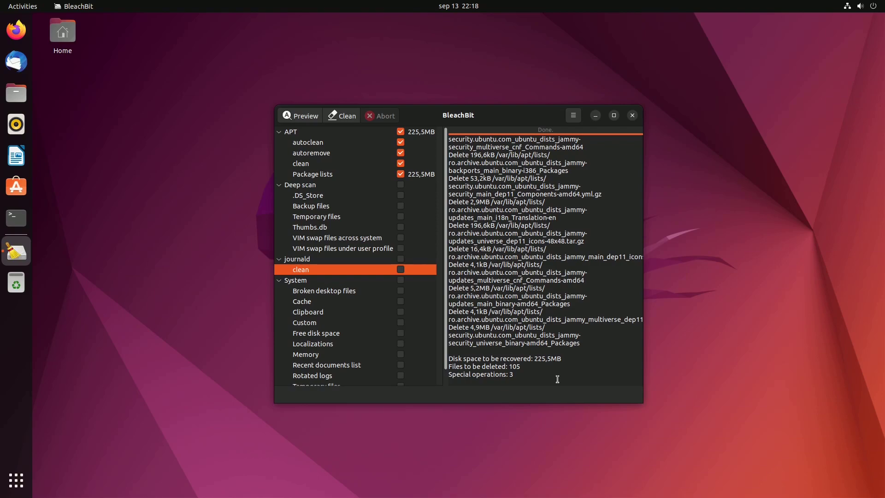
# Clean the selected APT items and confirm deletion, recovering 327 MB from 105 files
pyautogui.click(348, 121)
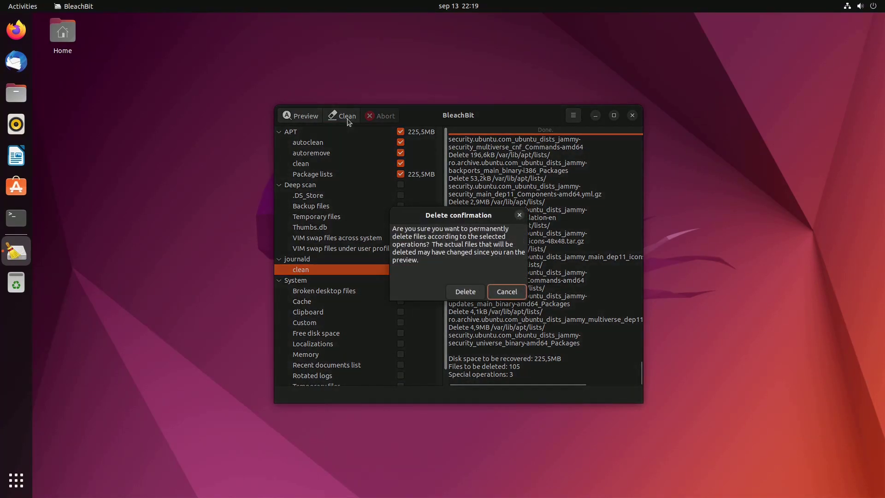
pyautogui.click(465, 292)
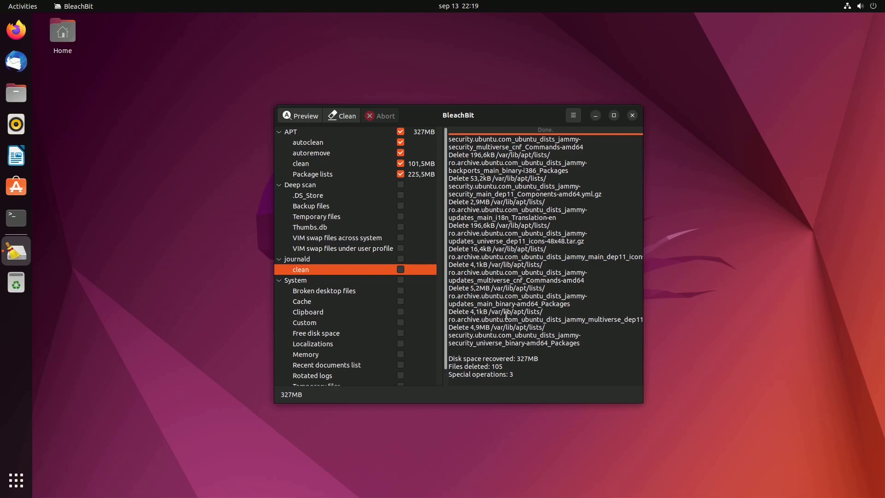
# Swap APT for System cache, clipboard, trash, broken desktop files and temporary files
pyautogui.press('Home')
pyautogui.press('space')
pyautogui.scroll(-1, 440, 317)
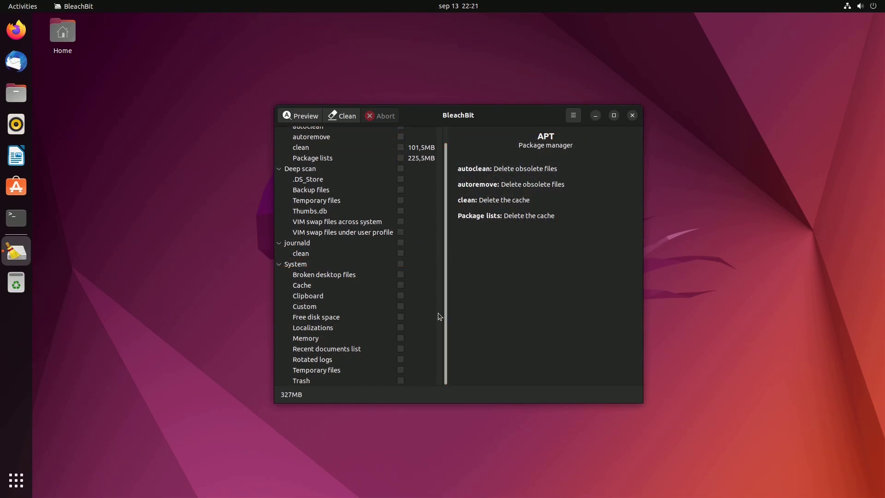
pyautogui.click(400, 295)
pyautogui.click(400, 285)
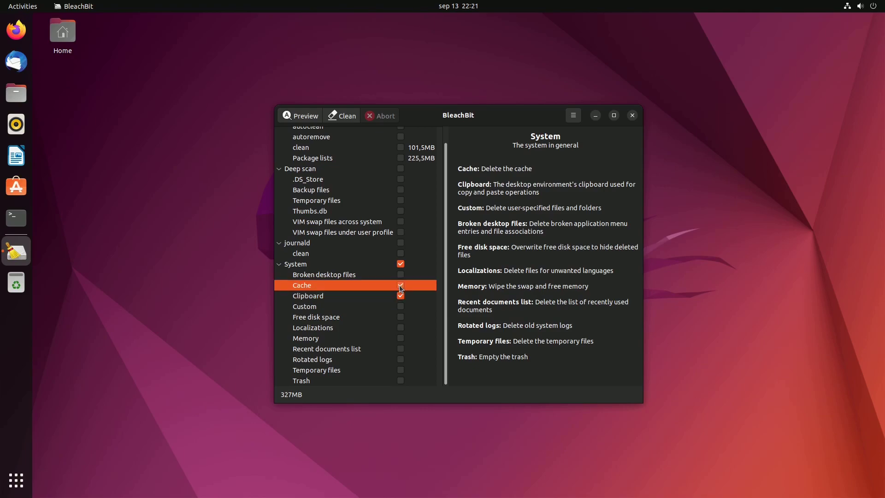
pyautogui.click(400, 381)
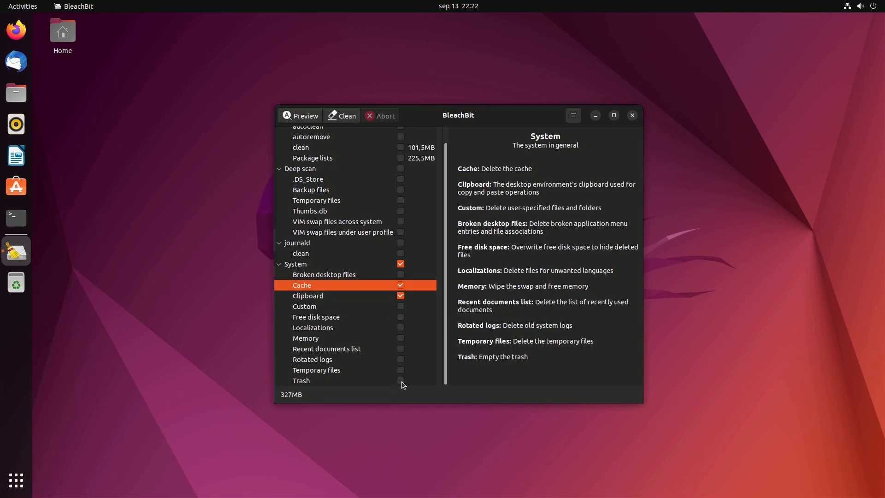
pyautogui.click(400, 275)
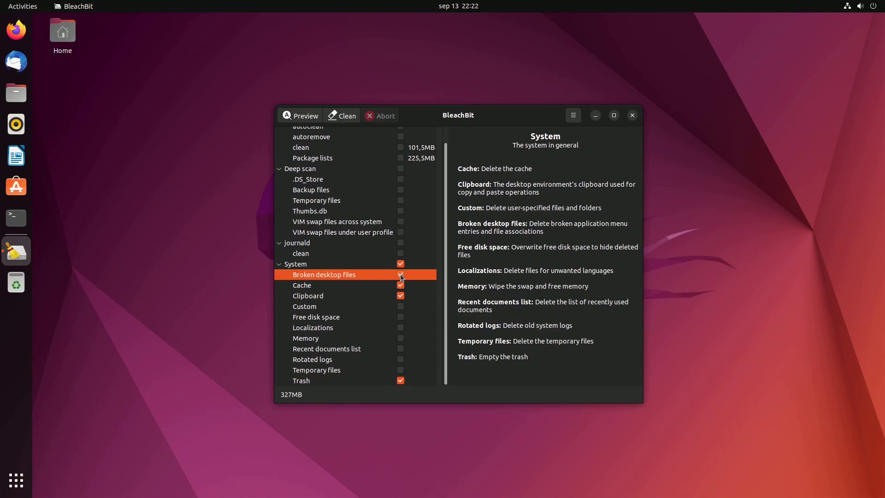
pyautogui.click(400, 370)
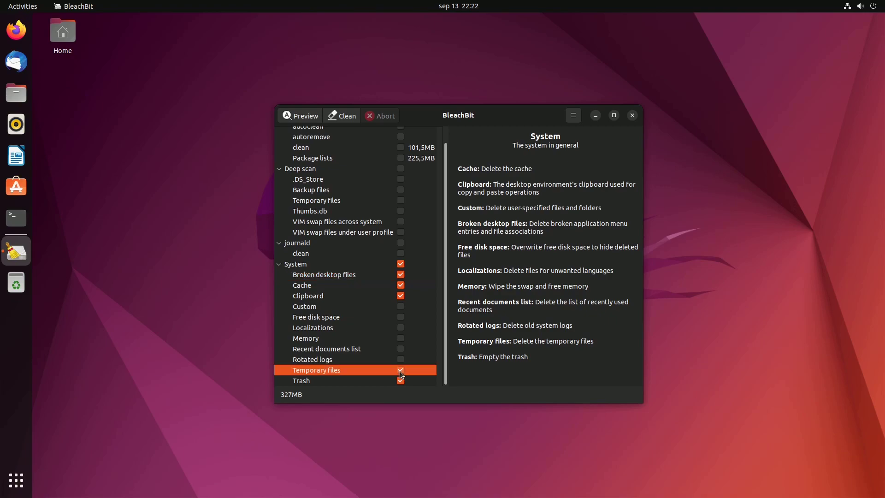
# Add memory and free disk space wiping, accepting warnings, then clean and confirm deletion
pyautogui.click(401, 340)
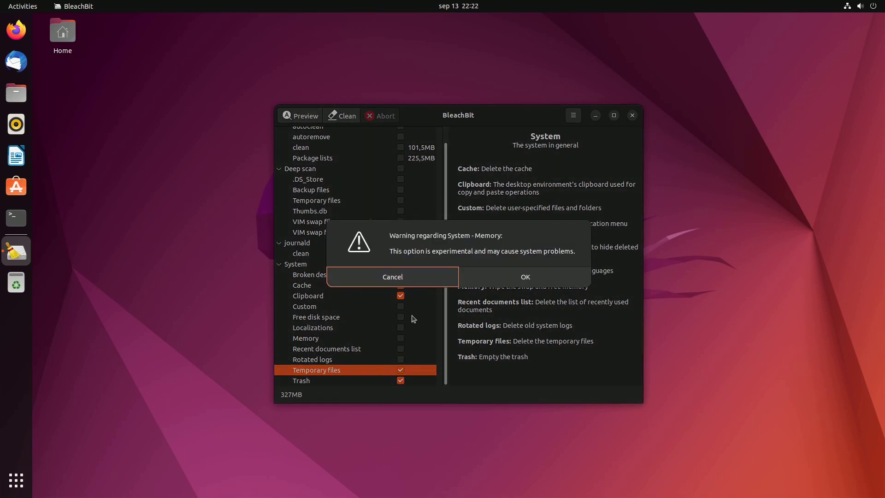
pyautogui.click(495, 277)
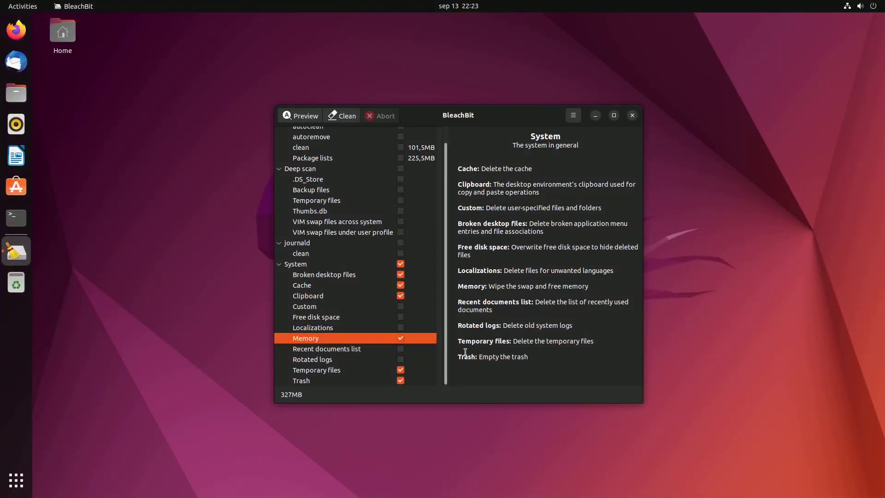
pyautogui.click(400, 318)
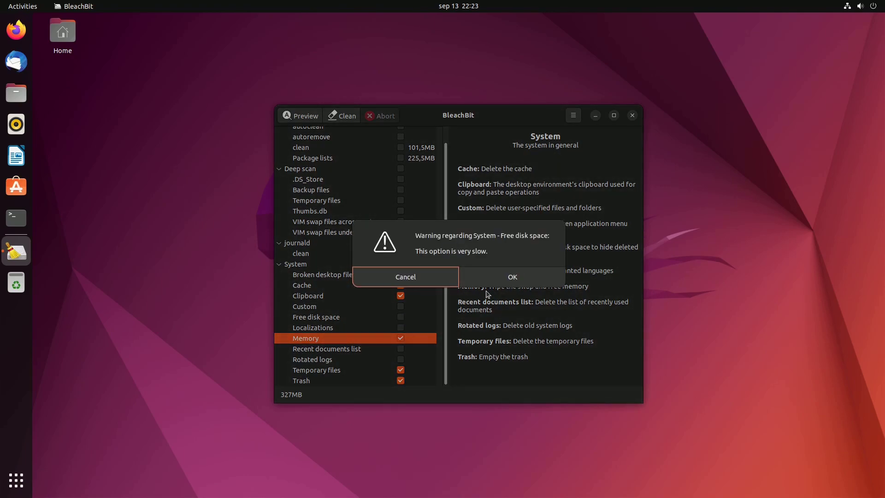
pyautogui.click(508, 278)
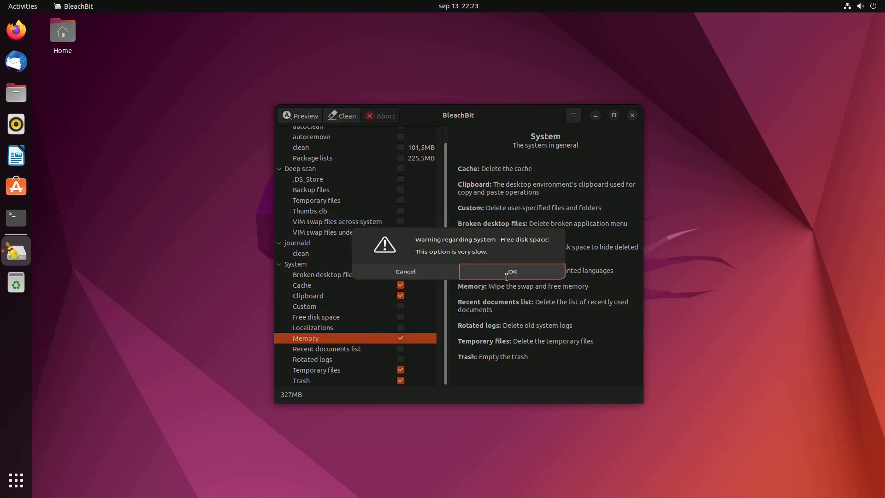
pyautogui.click(335, 117)
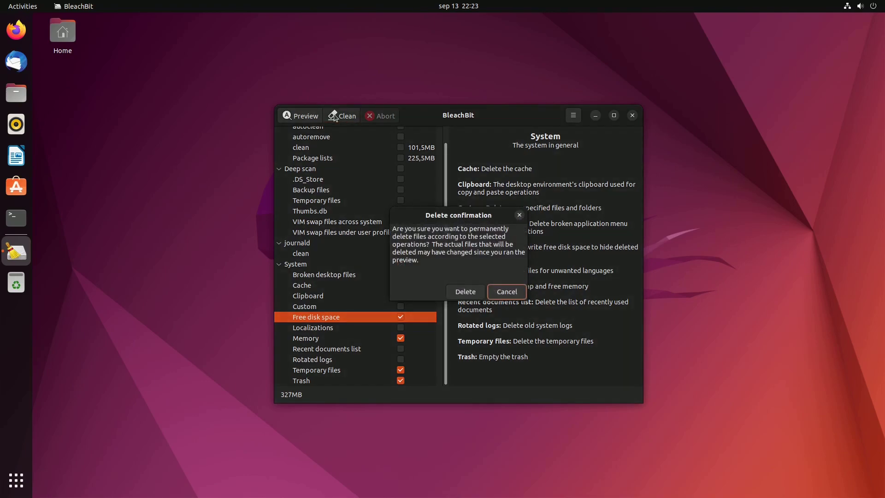
pyautogui.click(458, 293)
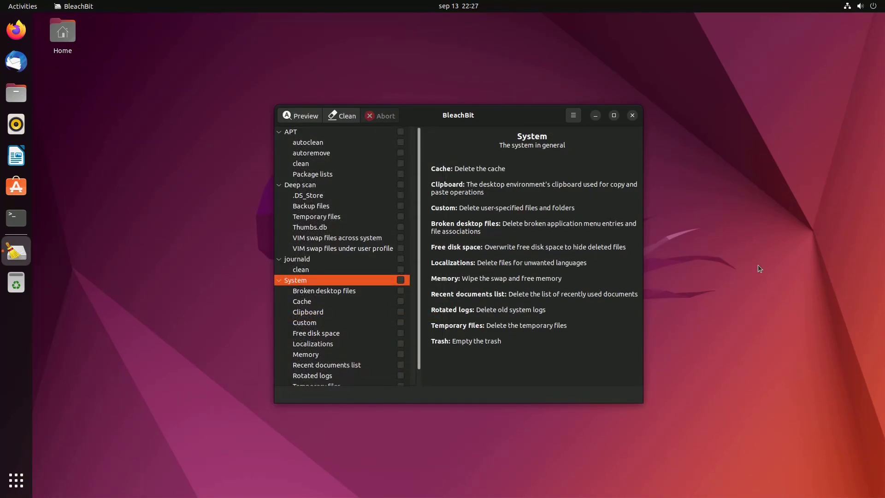
# Generate chaff files with BleachBit's Make Chaff tool, allowing its data download
pyautogui.click(574, 116)
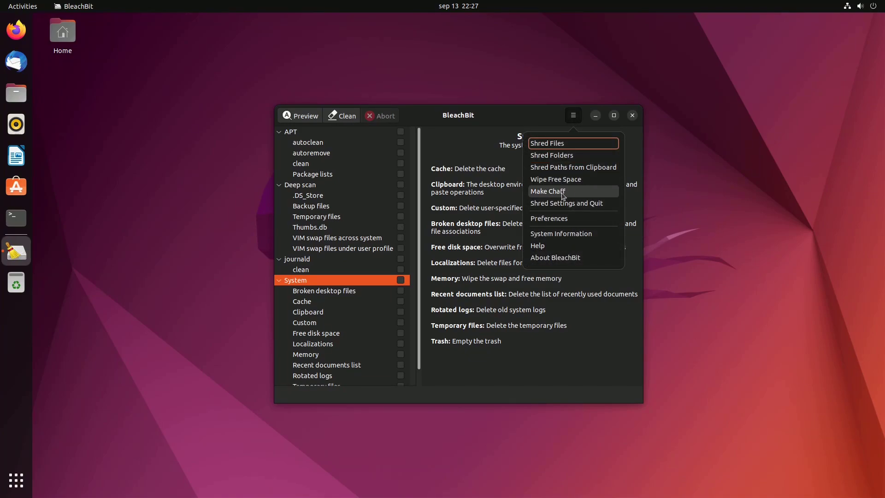
pyautogui.click(563, 191)
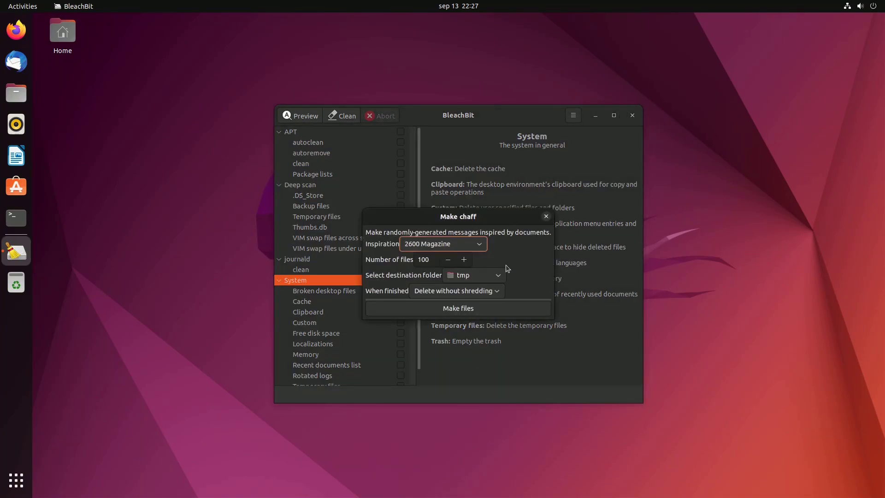
pyautogui.click(460, 310)
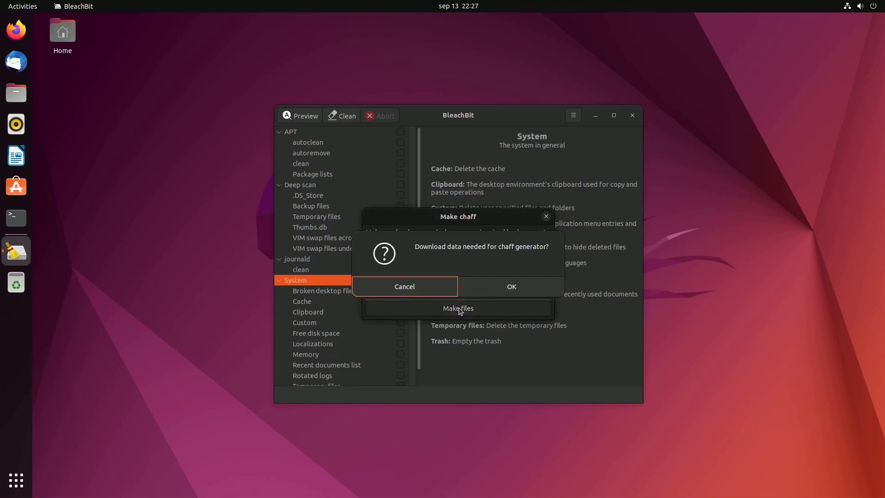
pyautogui.click(505, 290)
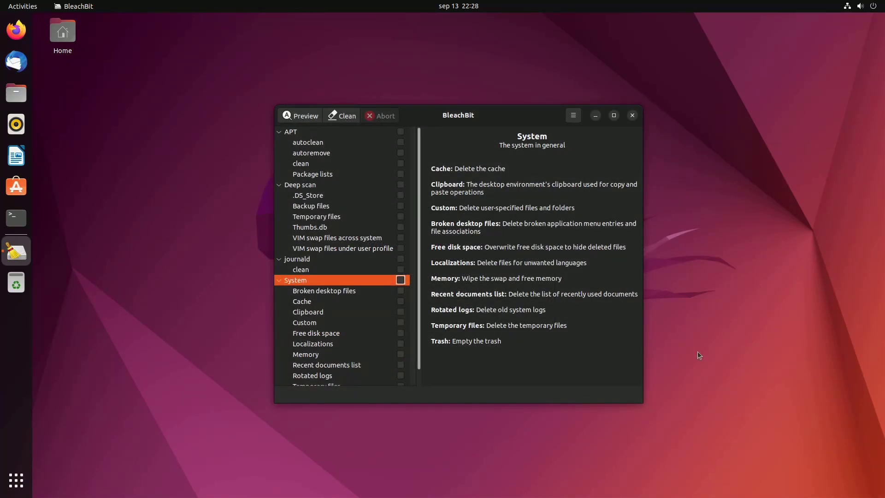
# Shred BleachBit's own settings and quit the application
pyautogui.click(573, 117)
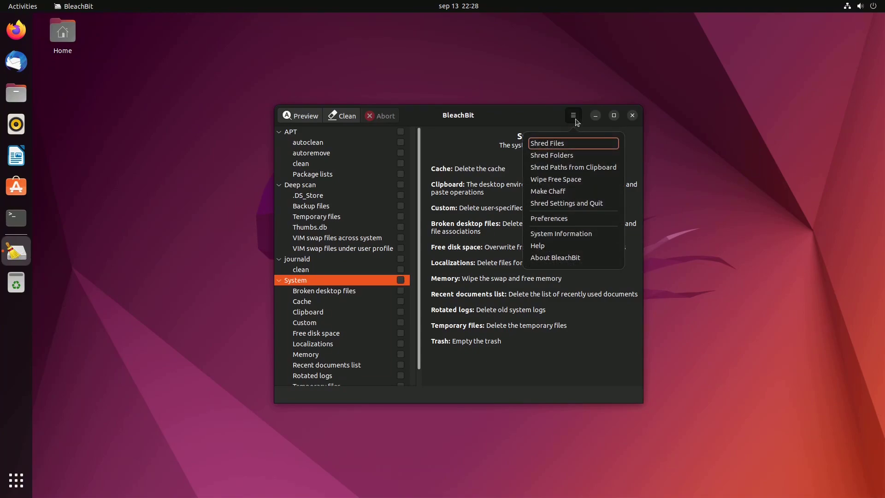
pyautogui.click(587, 207)
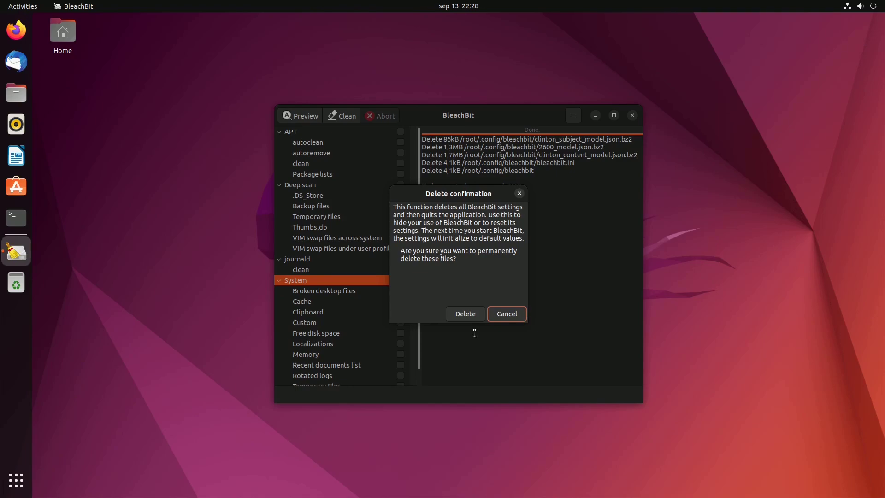
pyautogui.click(469, 315)
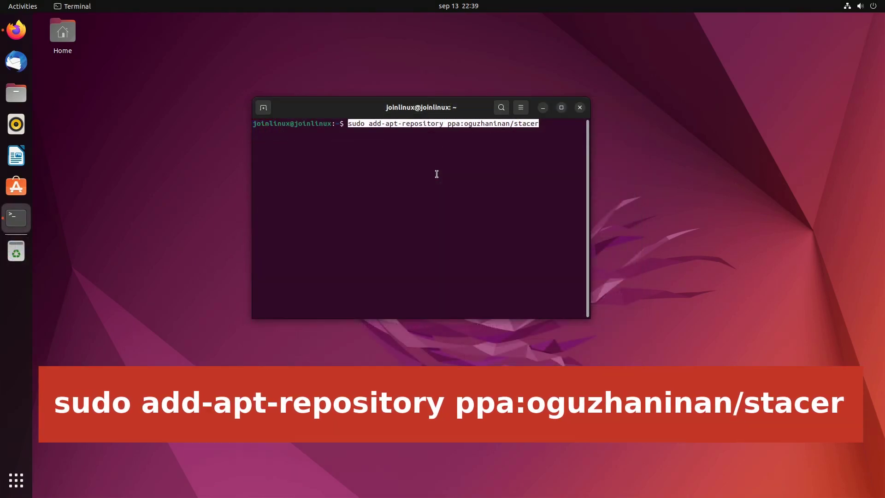
# Add the Stacer repository and refresh package lists with sudo apt-get update
pyautogui.press('Return')
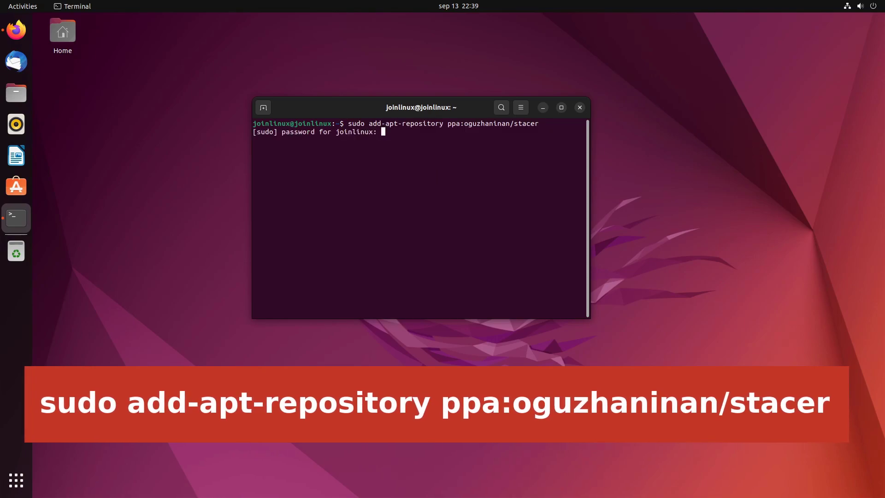
pyautogui.press('Return')
pyautogui.press('Return')
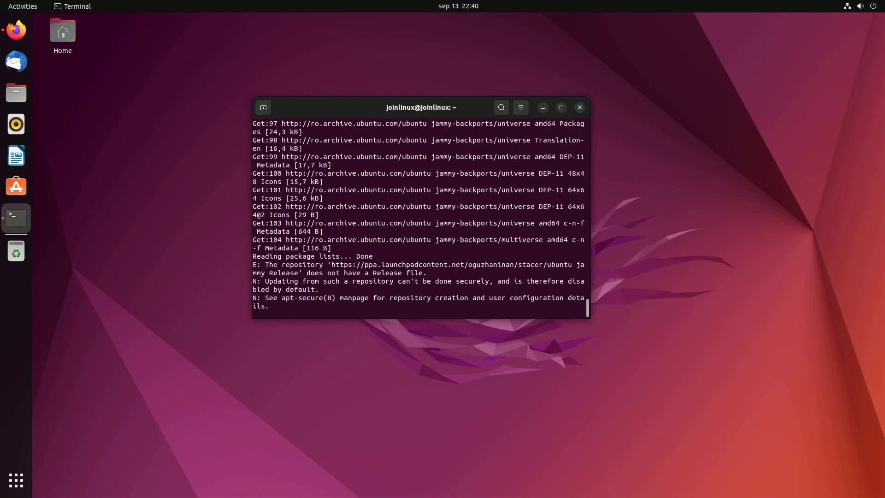
pyautogui.write('sudo apt-get update')
pyautogui.press('Return')
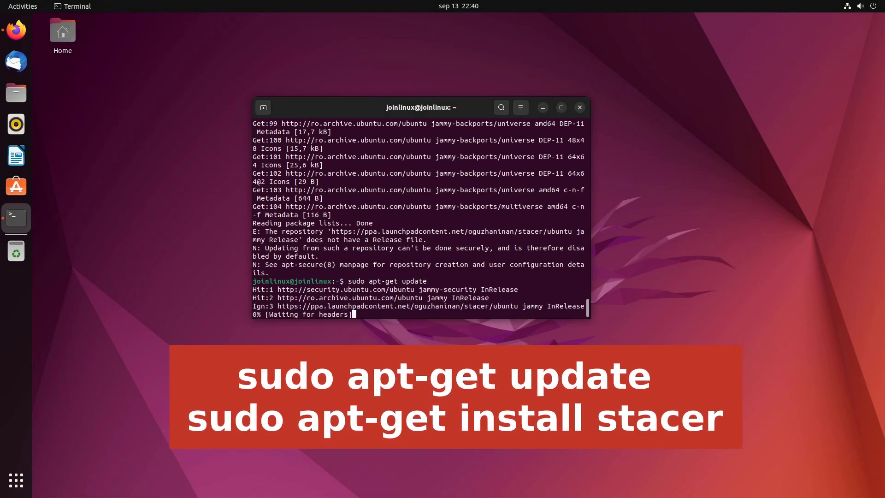
# Install Stacer with sudo apt-get install stacer, answering y to confirm
pyautogui.write('sudo apt-get install stacer')
pyautogui.press('Return')
pyautogui.write('y')
pyautogui.press('Return')
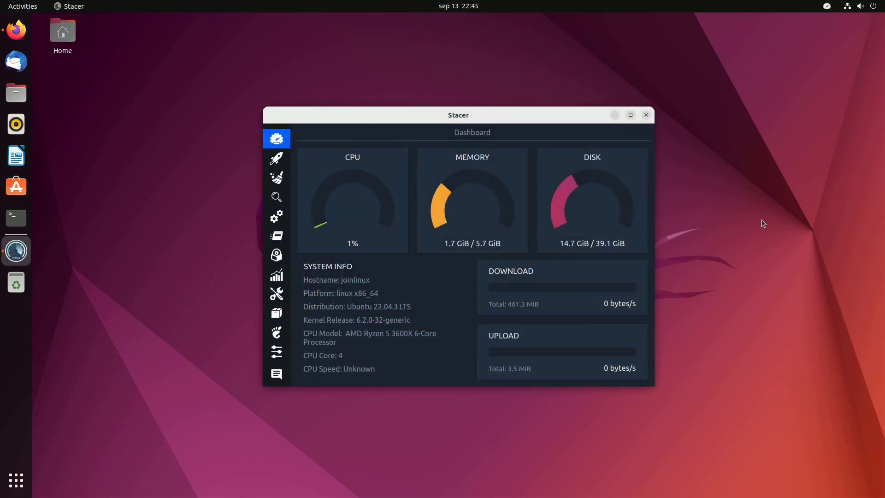
# Set Stacer's Start Page setting to Startup Apps
pyautogui.click(284, 354)
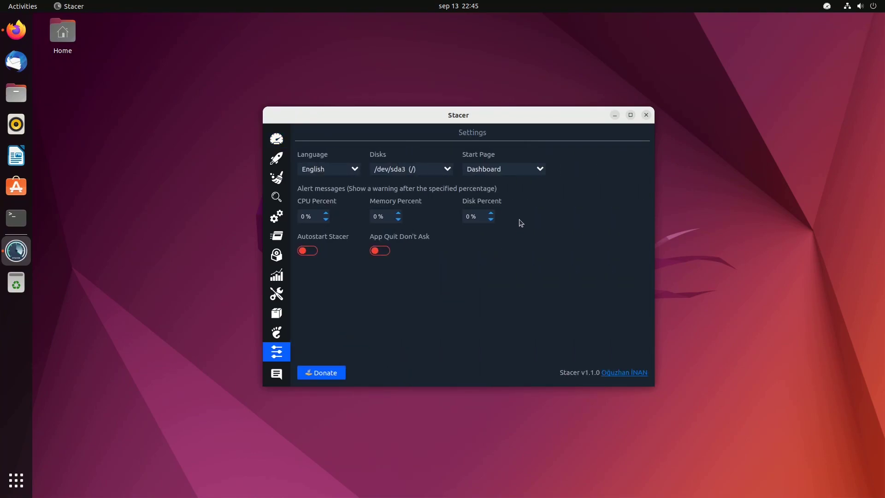
pyautogui.click(540, 170)
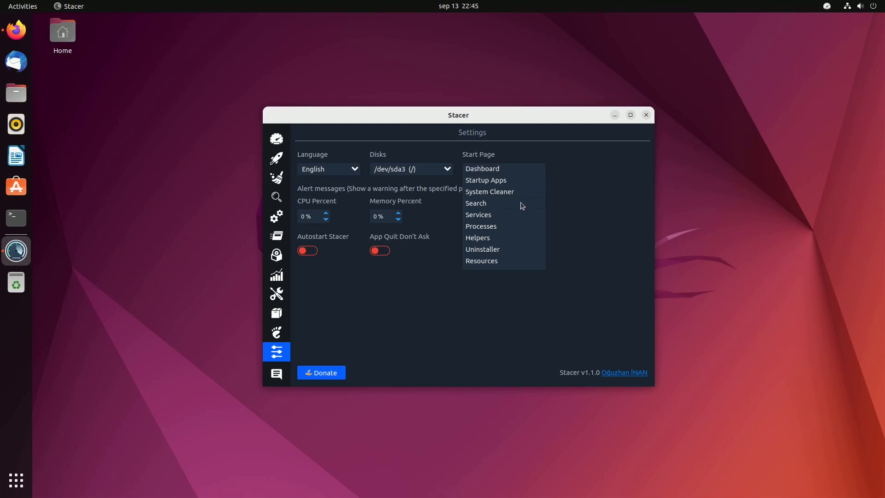
pyautogui.click(500, 183)
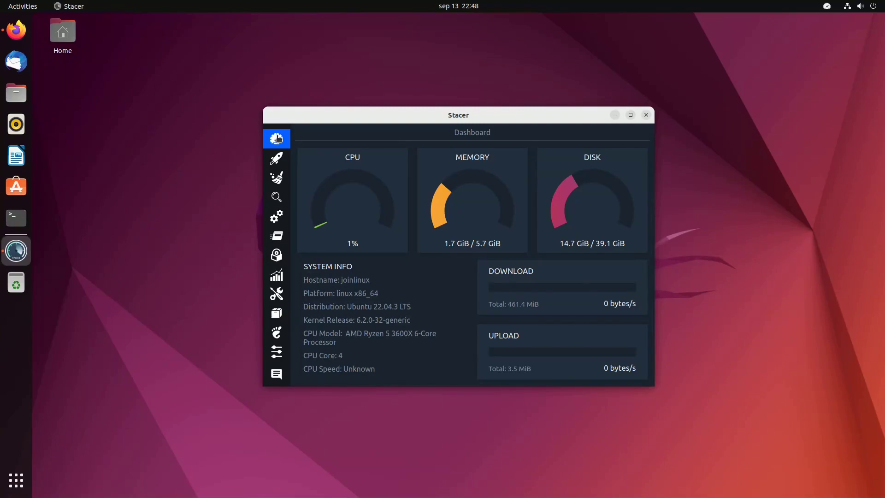
pyautogui.click(276, 277)
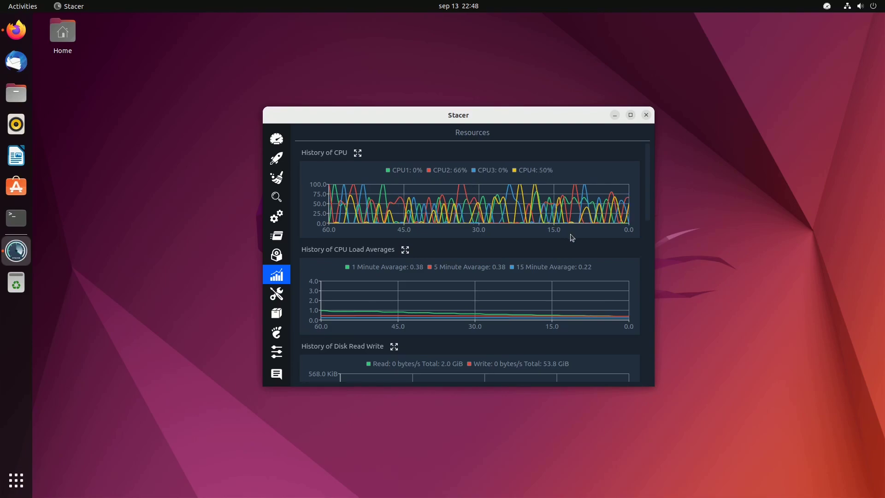
pyautogui.scroll(-1, 599, 237)
pyautogui.scroll(-1, 633, 235)
pyautogui.scroll(-1, 632, 251)
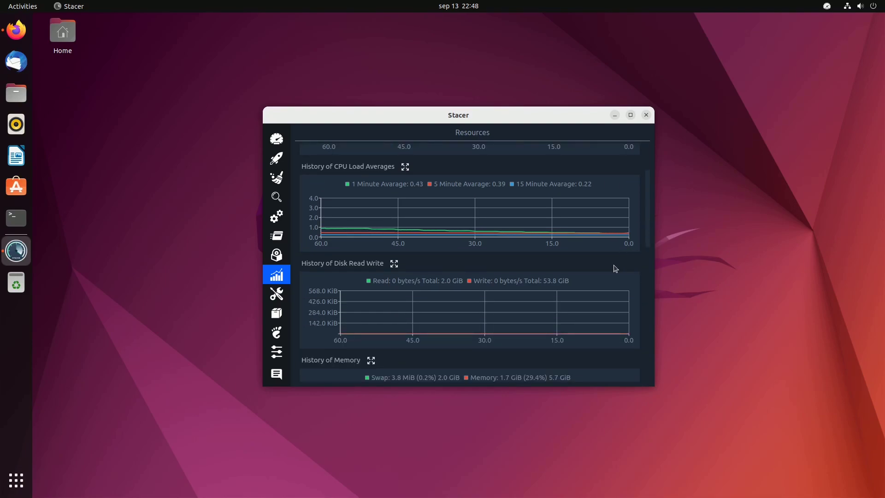
pyautogui.scroll(-2, 614, 270)
pyautogui.scroll(-3, 613, 274)
pyautogui.scroll(-1, 614, 275)
pyautogui.scroll(-2, 615, 277)
pyautogui.scroll(-1, 616, 276)
pyautogui.scroll(-1, 614, 277)
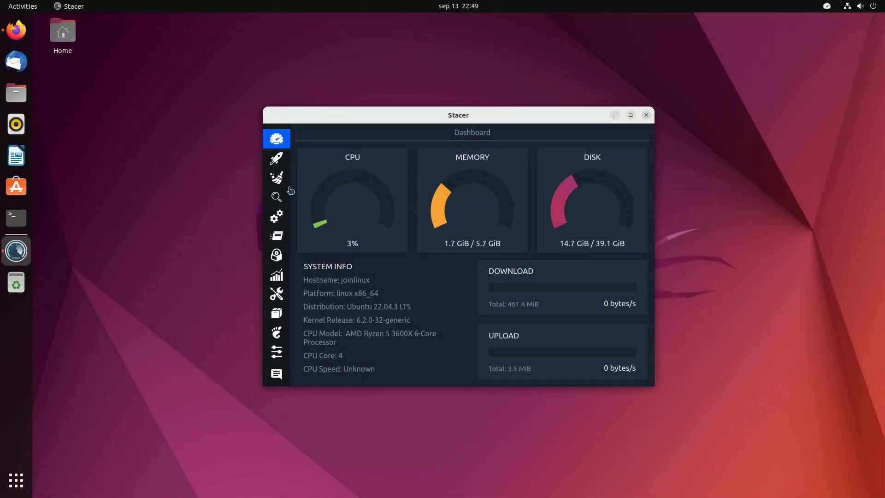
# Scan package caches, crash reports, logs, application caches and Trash in System Cleaner
pyautogui.click(276, 180)
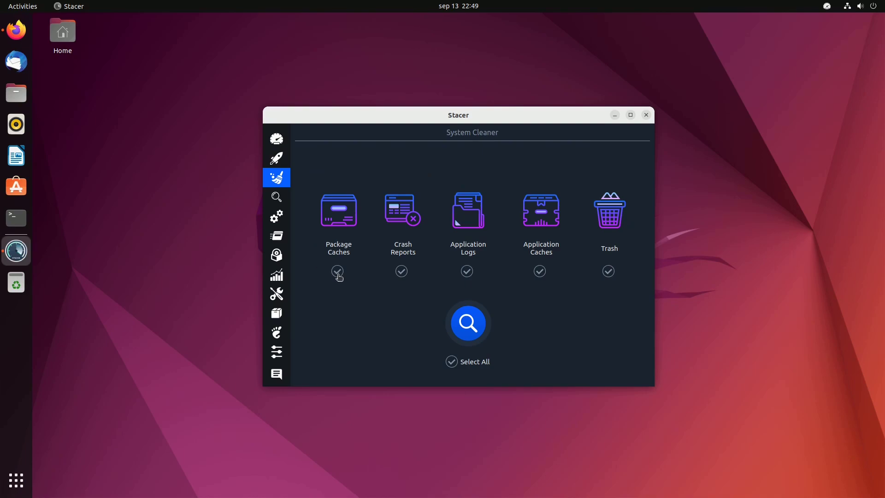
pyautogui.click(338, 272)
pyautogui.click(402, 272)
pyautogui.click(467, 272)
pyautogui.click(540, 272)
pyautogui.click(609, 273)
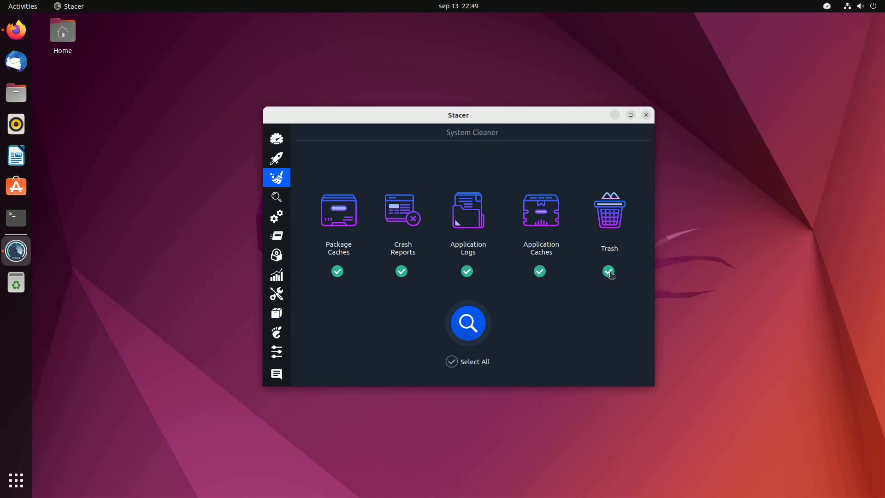
pyautogui.click(461, 329)
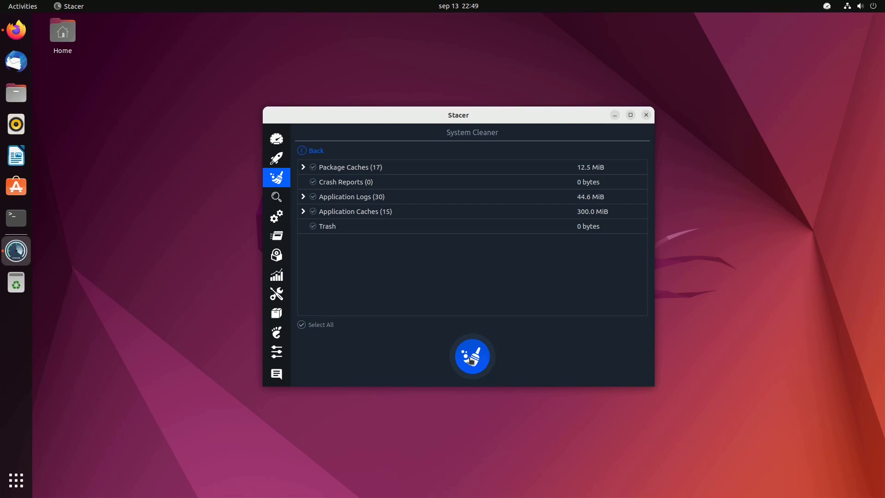
# Select all found junk and clean it with password authorization, freeing 357.1 MiB
pyautogui.click(302, 326)
pyautogui.click(469, 358)
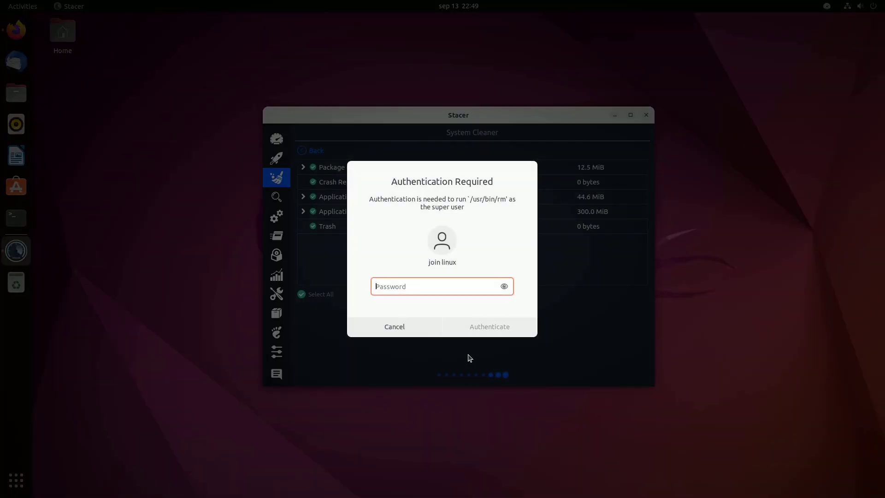
pyautogui.press('Return')
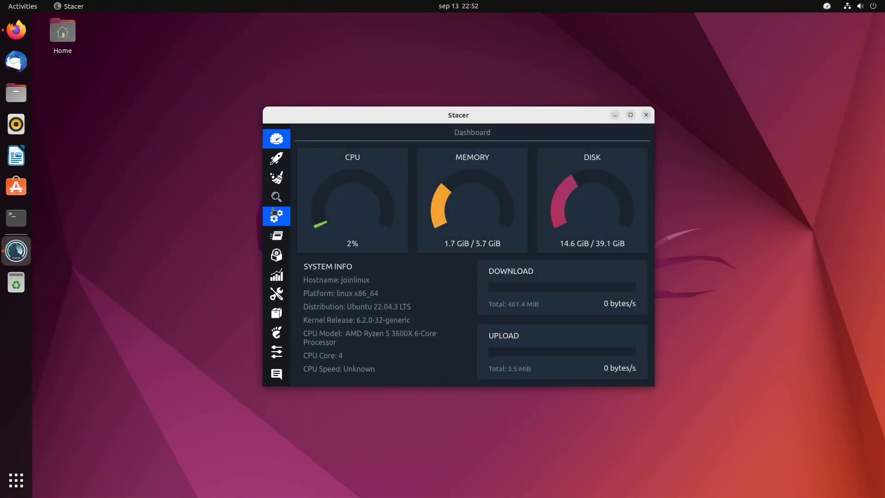
# Turn off bluetooth's Startup Status in Stacer Services, confirming with the password
pyautogui.click(276, 214)
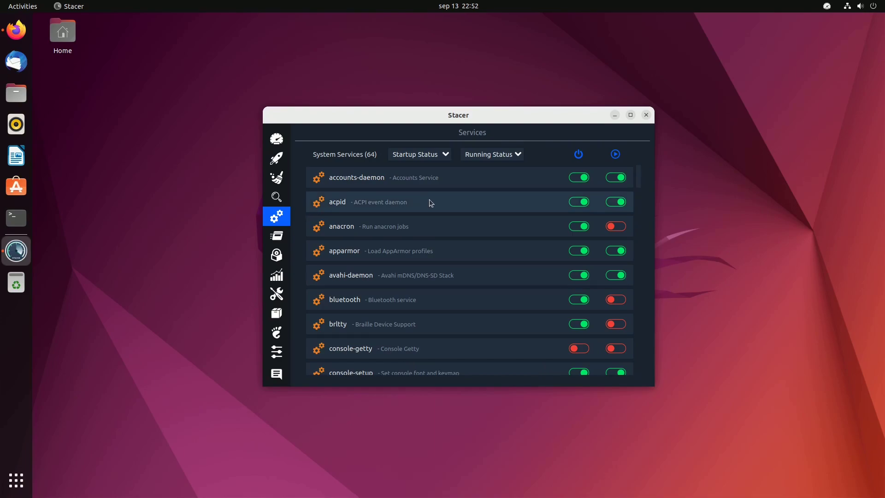
pyautogui.scroll(-3, 430, 201)
pyautogui.scroll(-4, 443, 217)
pyautogui.scroll(3, 450, 223)
pyautogui.scroll(4, 451, 223)
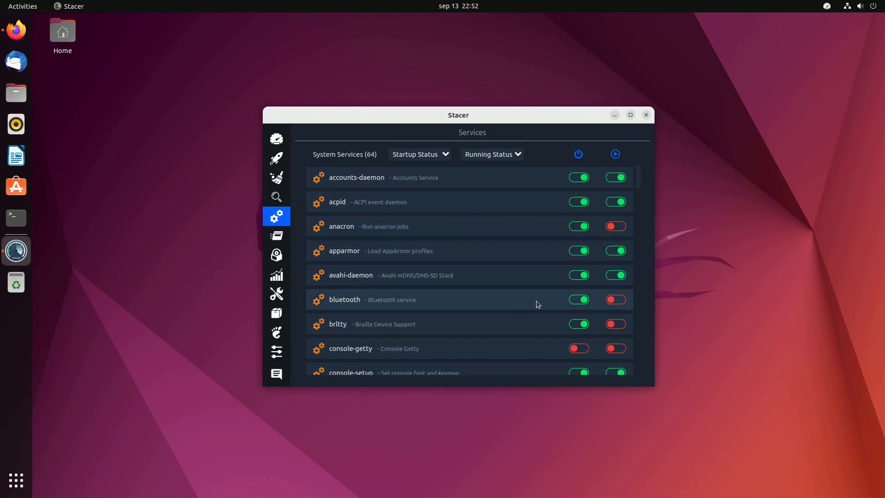
pyautogui.click(579, 300)
pyautogui.write('●●●●')
pyautogui.press('Return')
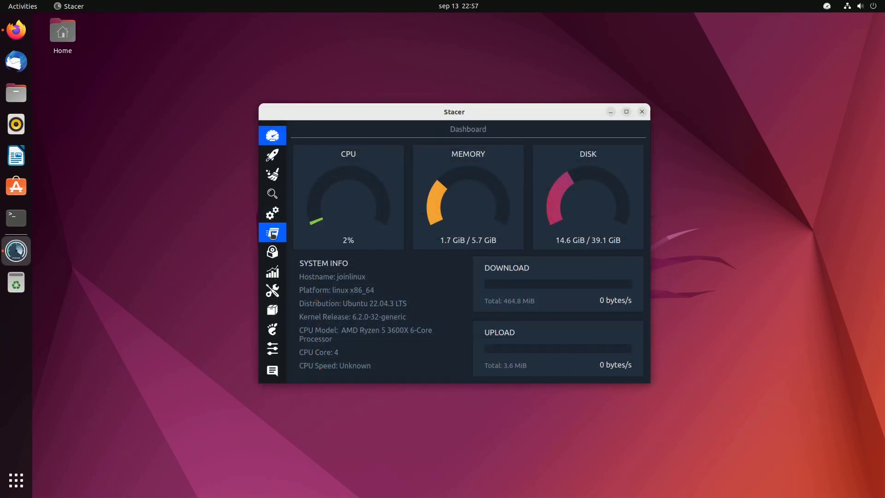
# Set the Processes refresh interval to 8 and filter the list by 'fire'
pyautogui.click(272, 233)
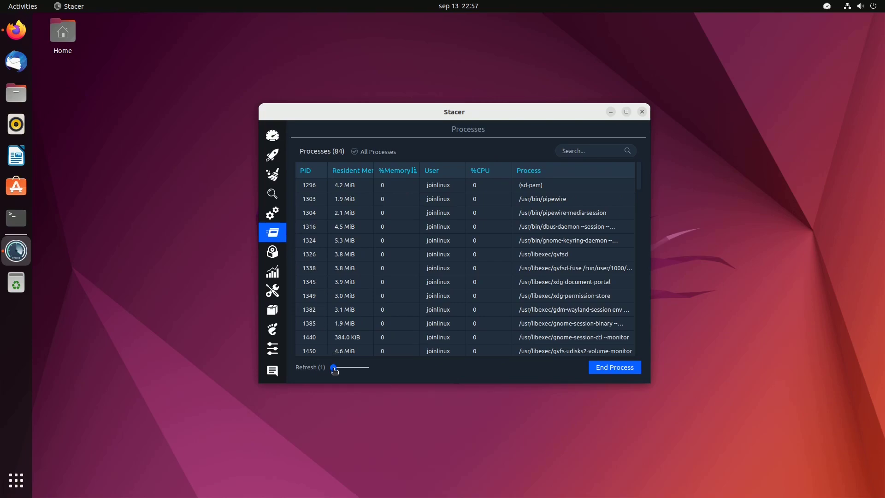
pyautogui.moveTo(333, 367)
pyautogui.mouseDown()
pyautogui.moveTo(358, 368)
pyautogui.moveTo(349, 371)
pyautogui.mouseUp()
pyautogui.write('fire')
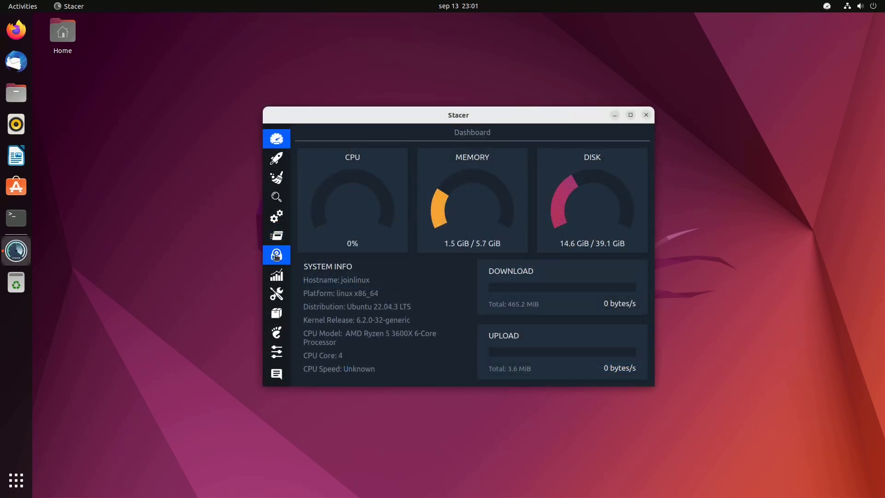
# Uninstall the gimp snap from the Snap Packages tab, re-entering the corrected password
pyautogui.click(276, 255)
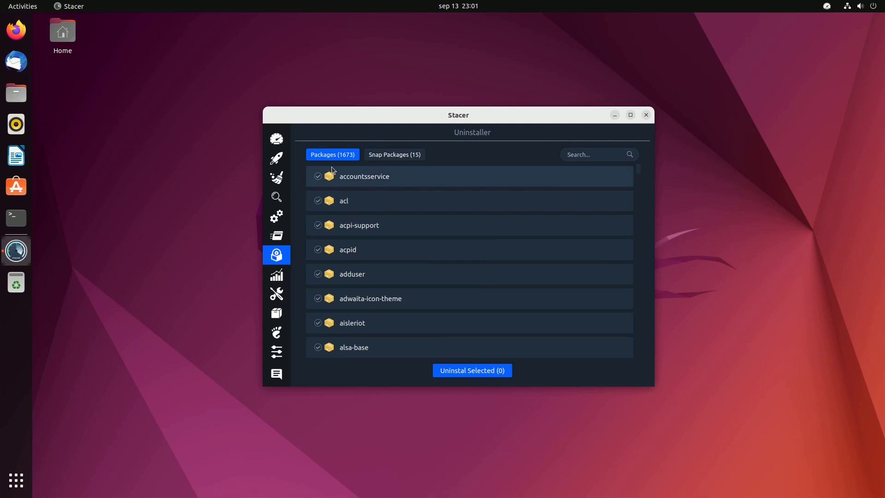
pyautogui.click(388, 157)
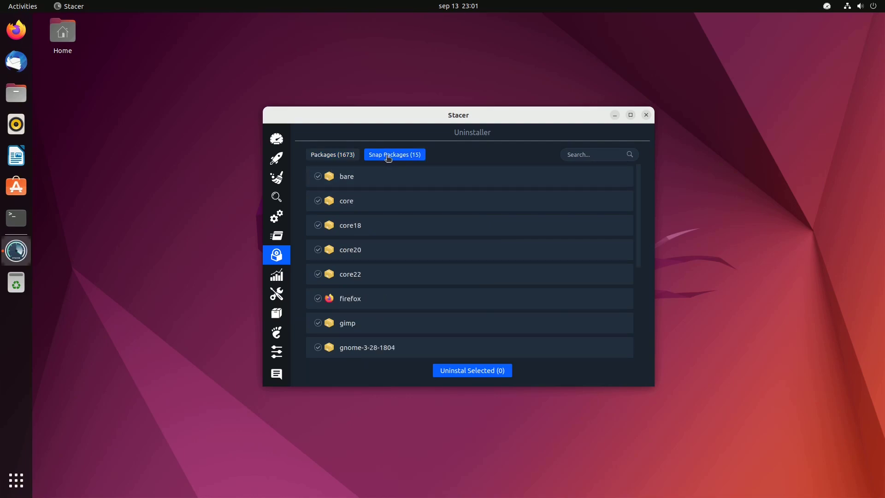
pyautogui.click(318, 323)
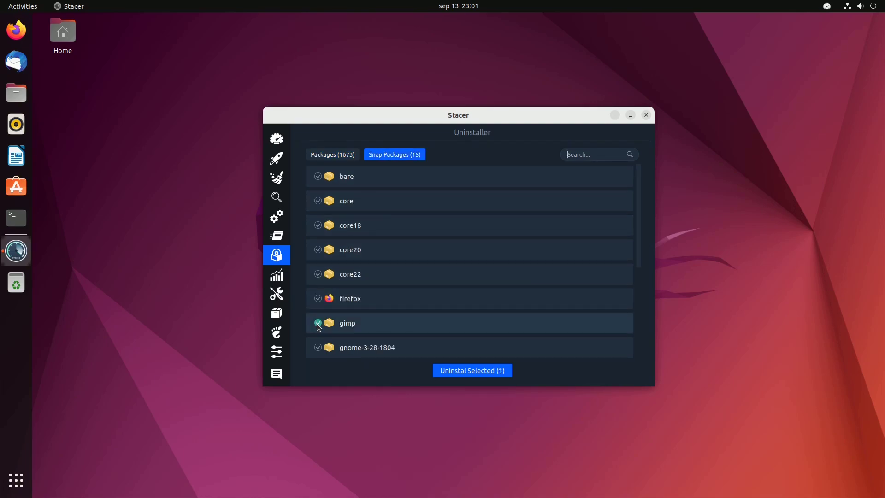
pyautogui.click(456, 371)
pyautogui.write('****')
pyautogui.press('Return')
pyautogui.write('**')
pyautogui.press('Return')
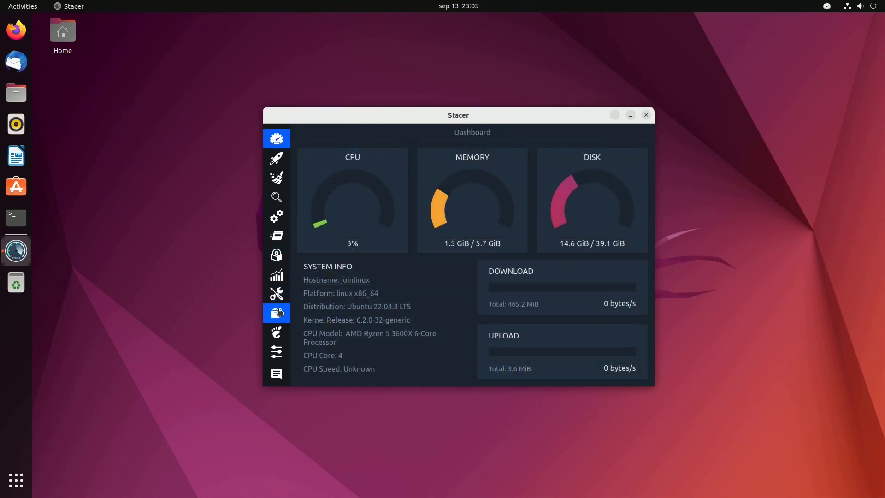
# Try disabling the first APT repository twice, cancelling the password prompt each time
pyautogui.click(278, 313)
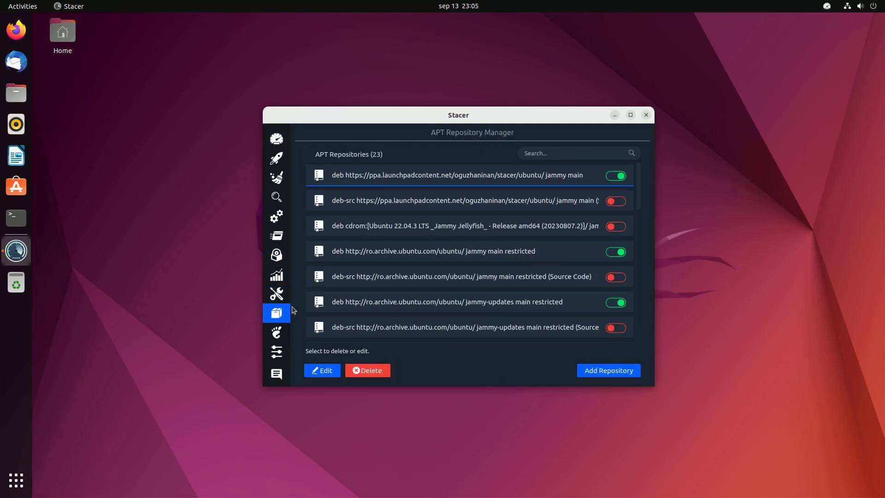
pyautogui.click(616, 176)
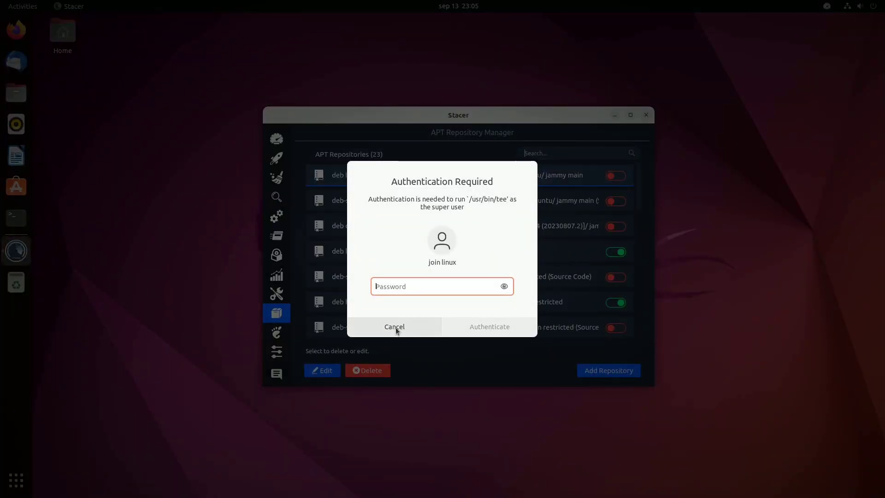
pyautogui.click(396, 327)
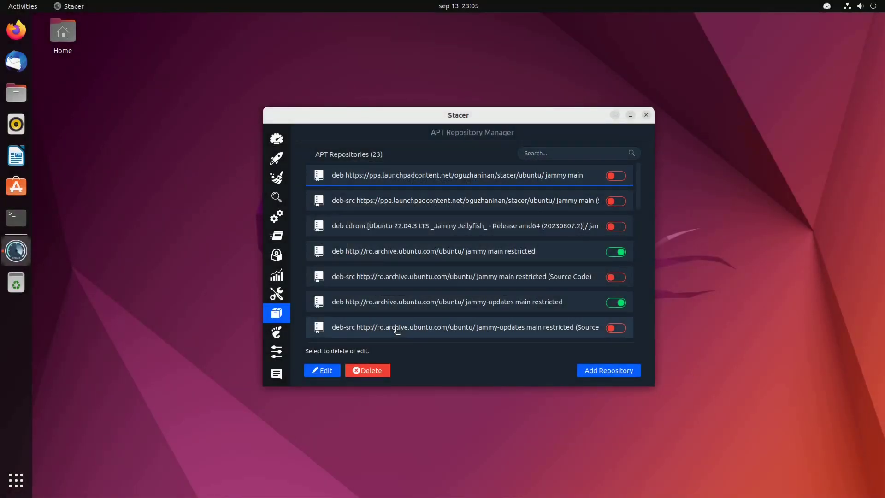
pyautogui.click(613, 177)
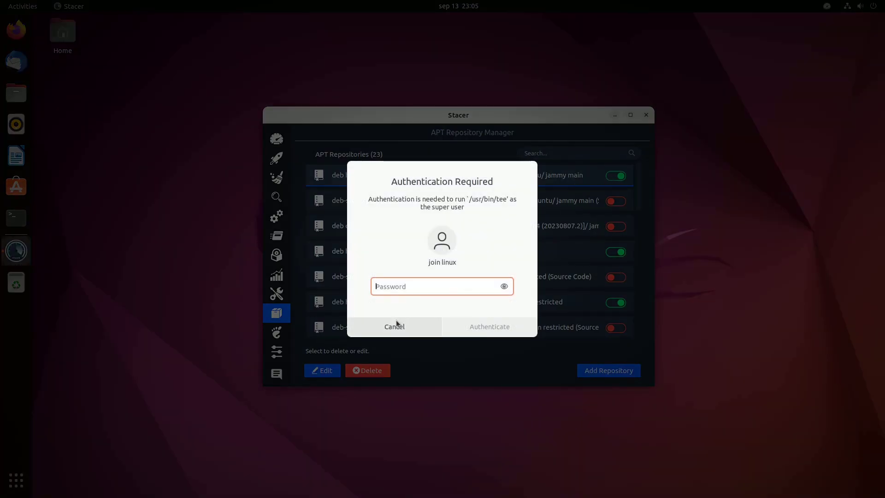
pyautogui.click(396, 322)
# Open and close the first repository's editor, cancel its deletion, and start a new repository entry
pyautogui.doubleClick(397, 326)
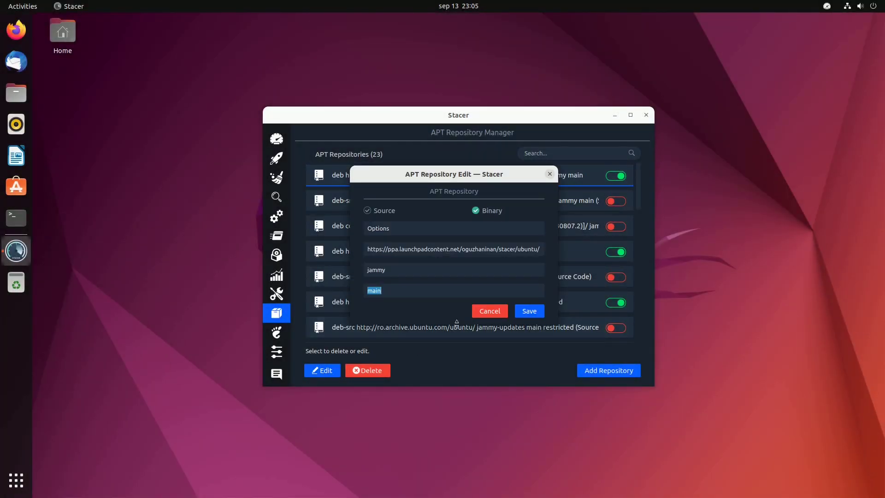
pyautogui.click(490, 311)
pyautogui.click(381, 372)
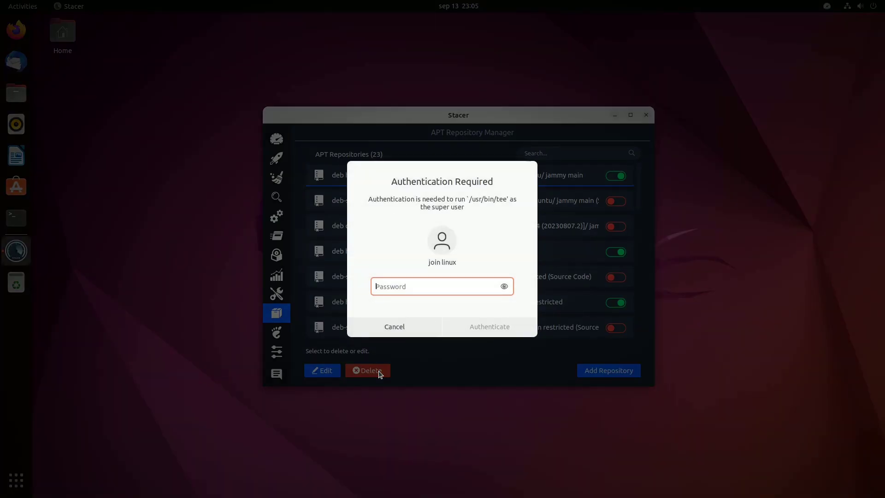
pyautogui.click(395, 325)
pyautogui.click(583, 371)
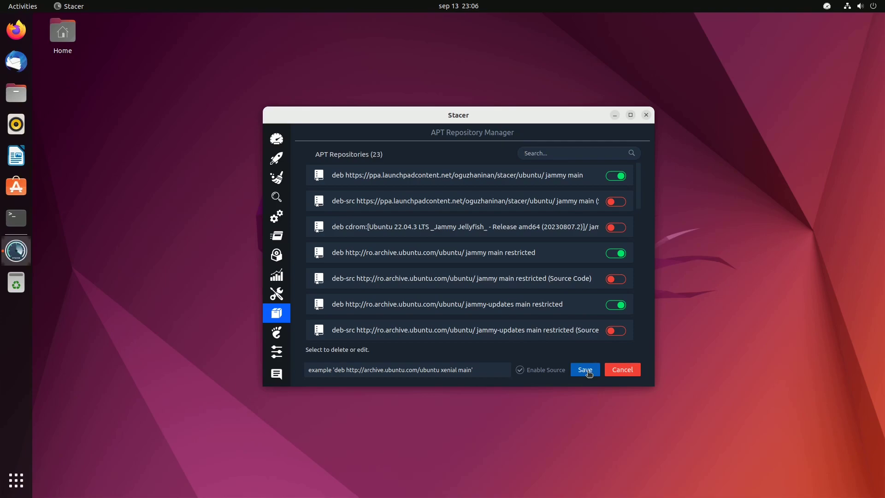
# Cancel the Add Repository form so the 23 repositories stay unchanged
pyautogui.click(622, 373)
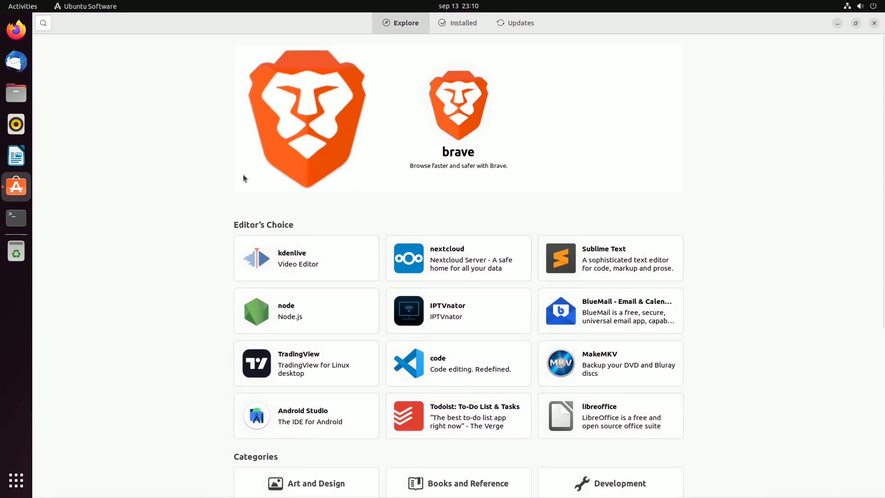
# Search 'clam', install ClamTk with password authorization, and show all applications
pyautogui.click(43, 23)
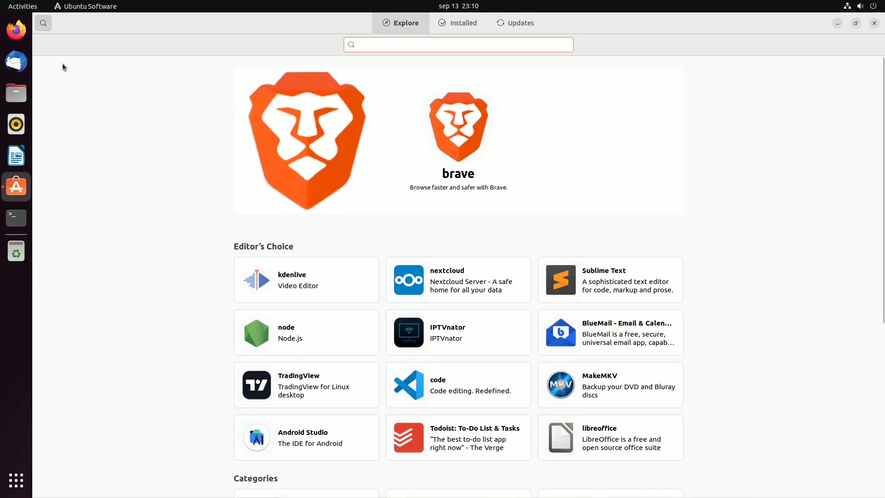
pyautogui.write('clam')
pyautogui.click(276, 90)
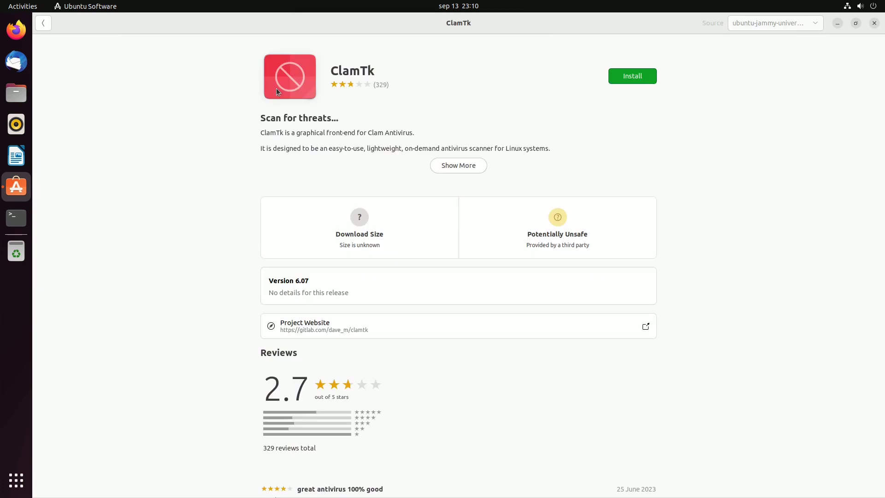
pyautogui.click(626, 78)
pyautogui.press('Return')
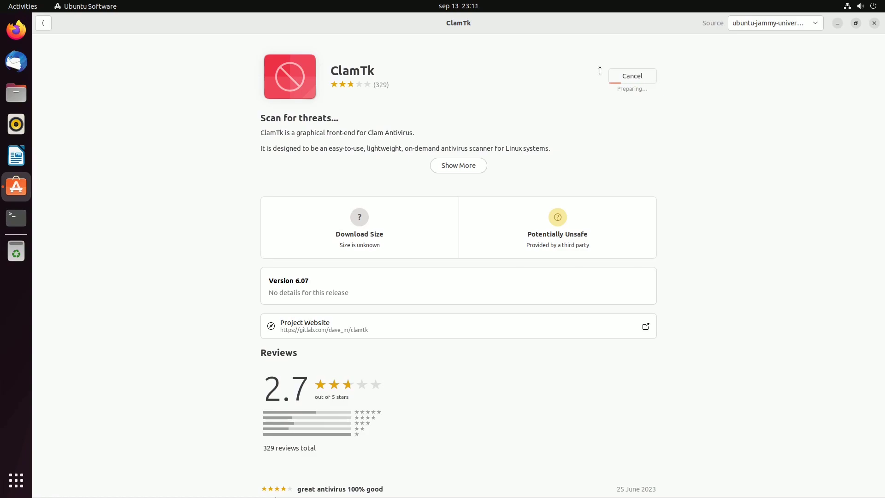
pyautogui.click(6, 488)
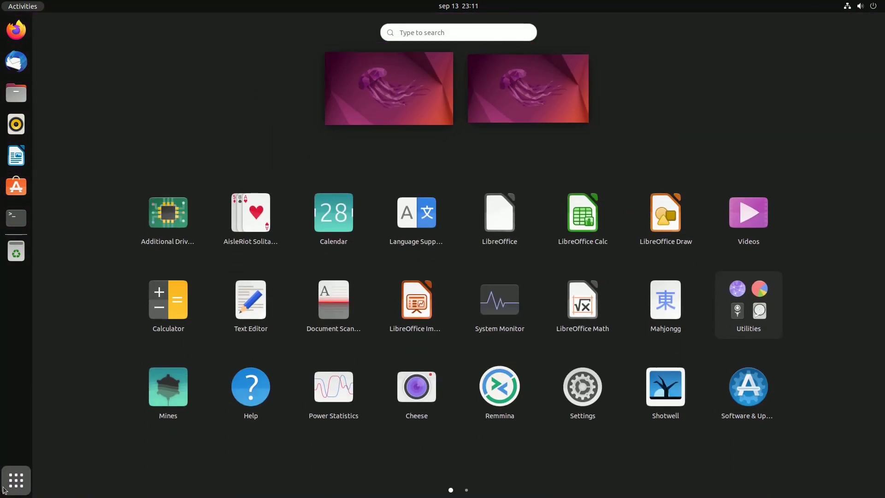
# Launch ClamTk and enable heuristic scanning and PUA detection in its settings
pyautogui.write('dclam')
pyautogui.click(464, 94)
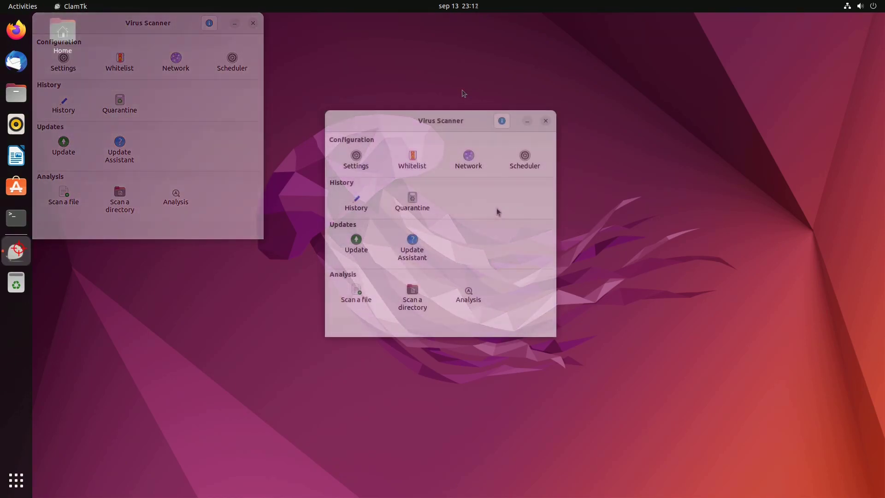
pyautogui.click(359, 161)
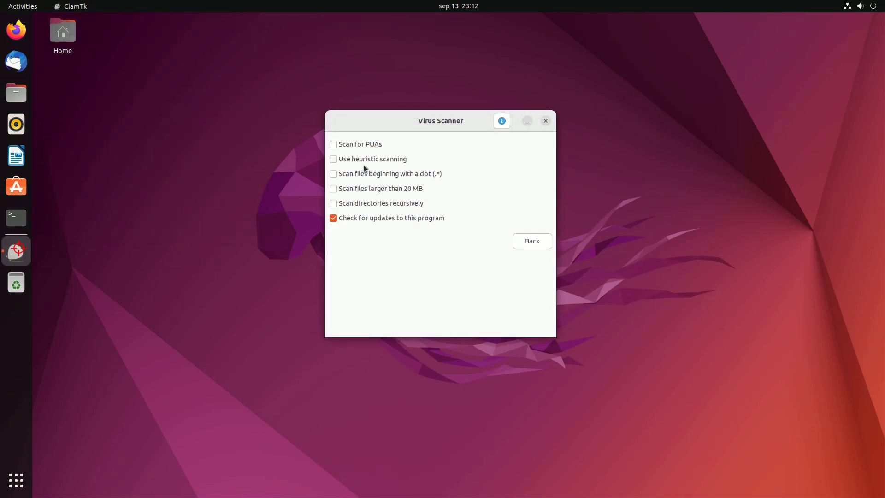
pyautogui.click(333, 159)
pyautogui.click(335, 145)
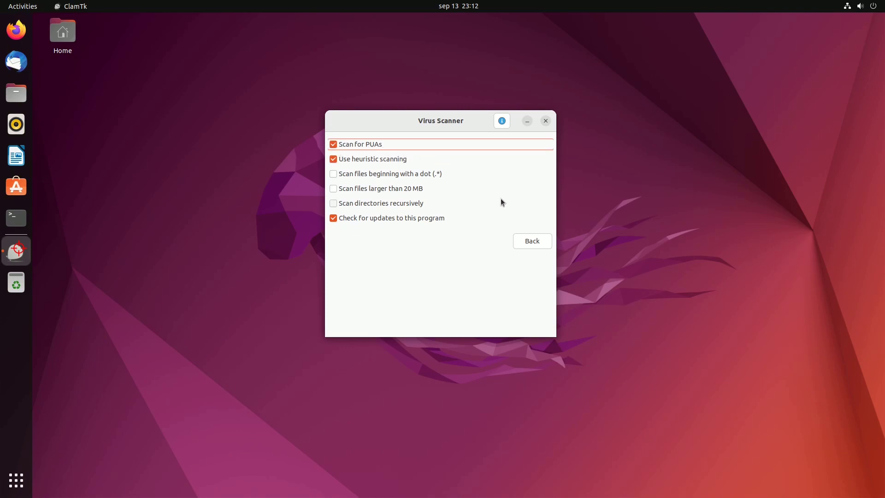
pyautogui.click(533, 241)
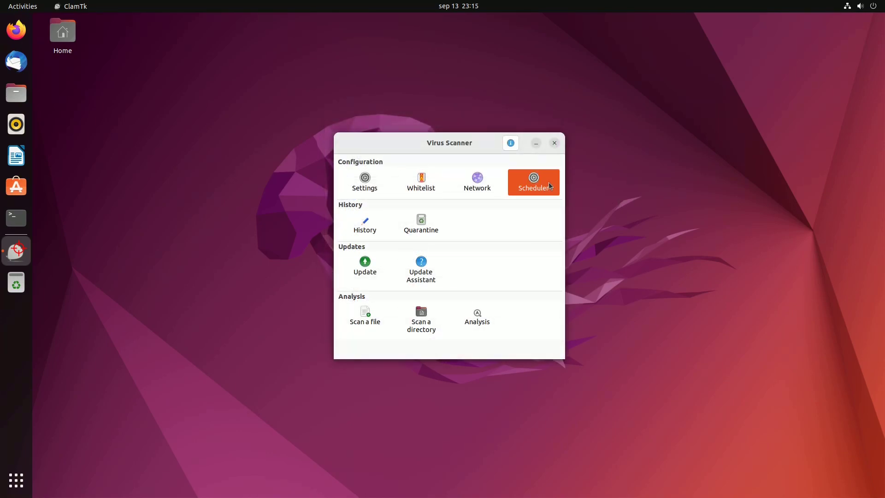
# Add a daily home-directory scan at 0:00 in the Scheduler
pyautogui.click(549, 185)
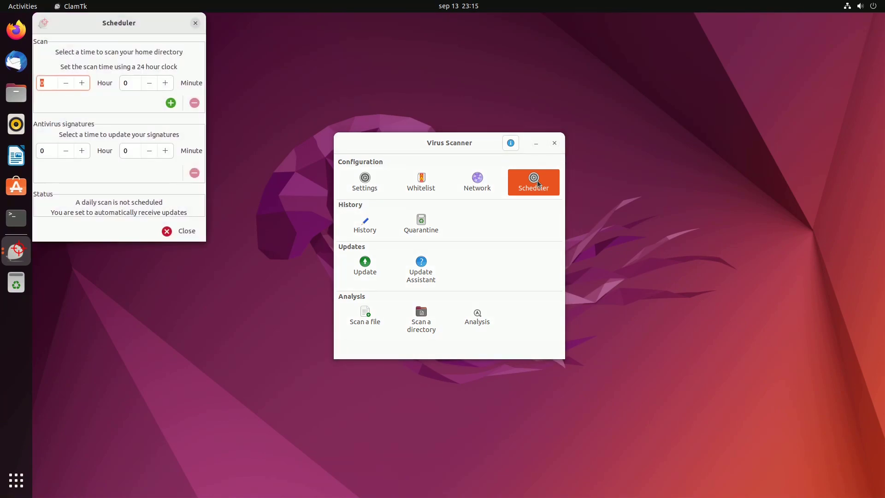
pyautogui.moveTo(154, 26); pyautogui.dragTo(506, 187)
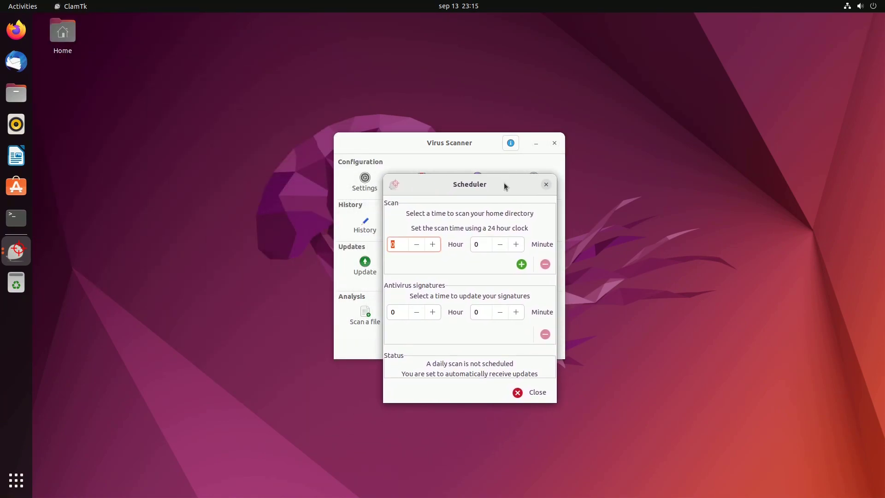
pyautogui.moveTo(506, 188); pyautogui.dragTo(502, 178)
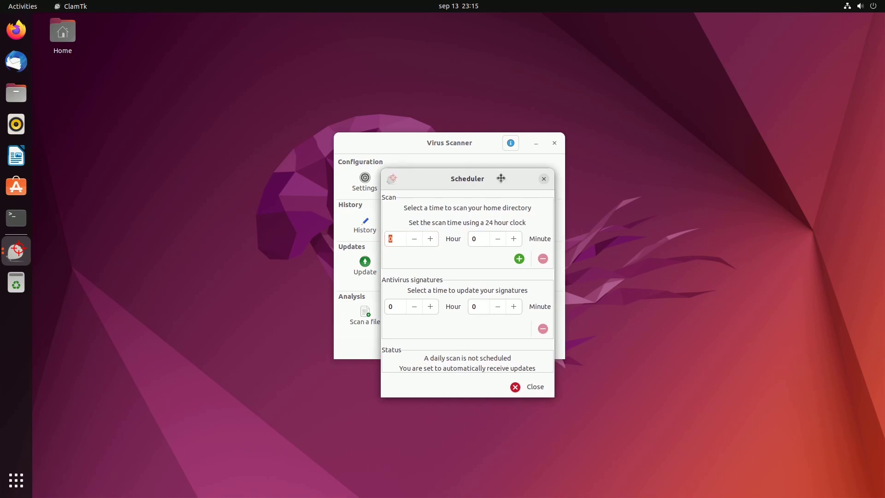
pyautogui.click(518, 258)
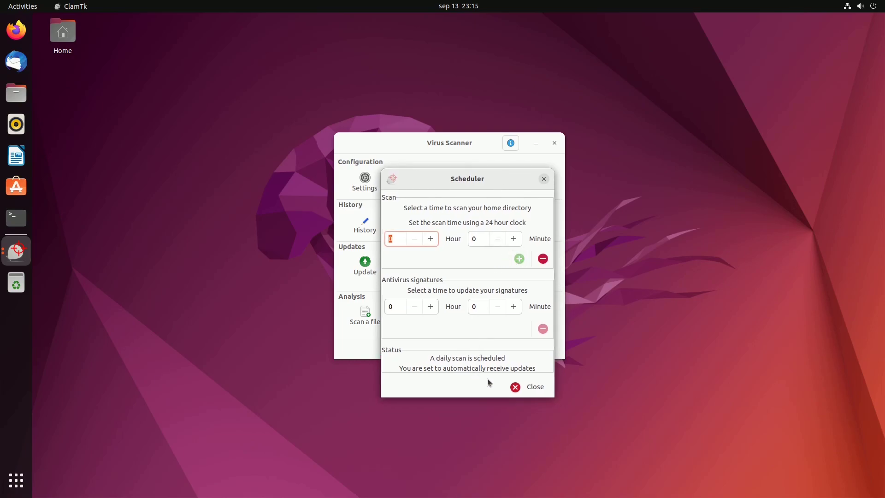
pyautogui.click(526, 391)
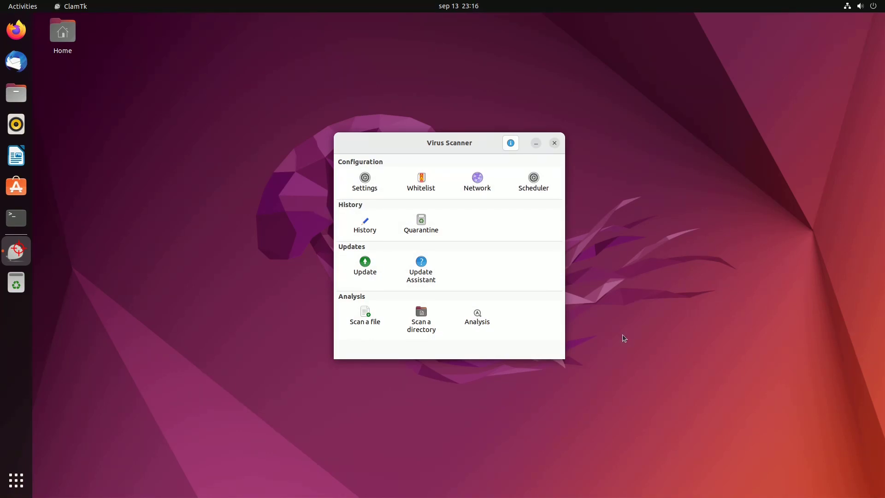
# Add the Downloads folder to ClamTk's scan whitelist
pyautogui.click(420, 180)
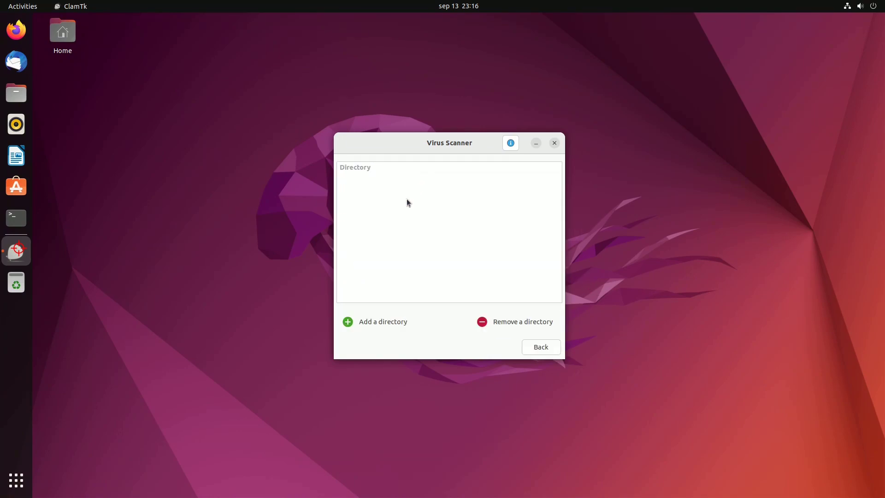
pyautogui.click(387, 322)
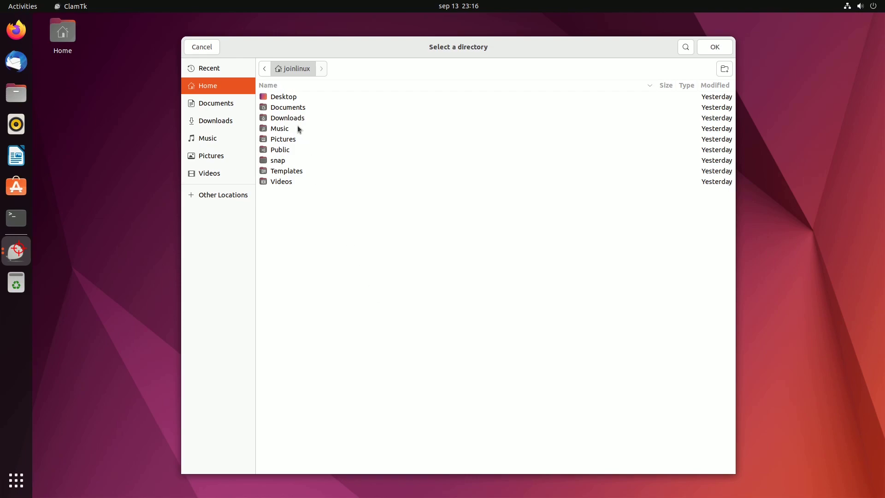
pyautogui.click(281, 119)
pyautogui.click(715, 47)
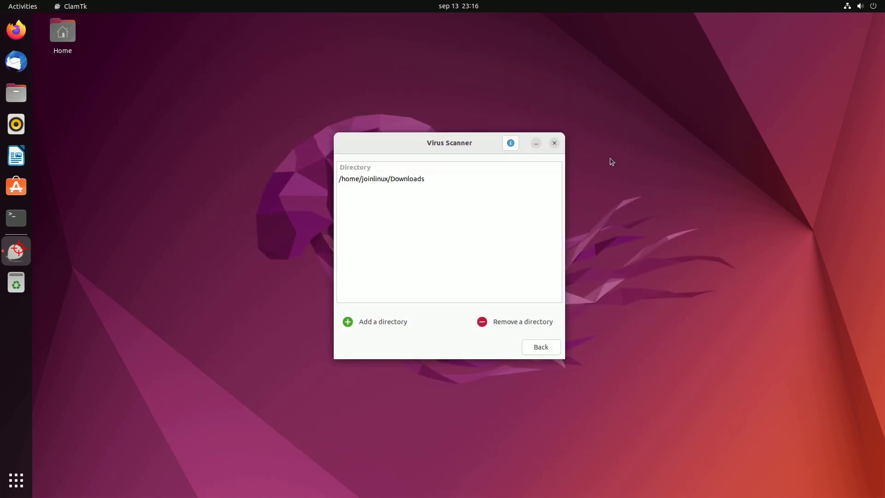
pyautogui.click(542, 347)
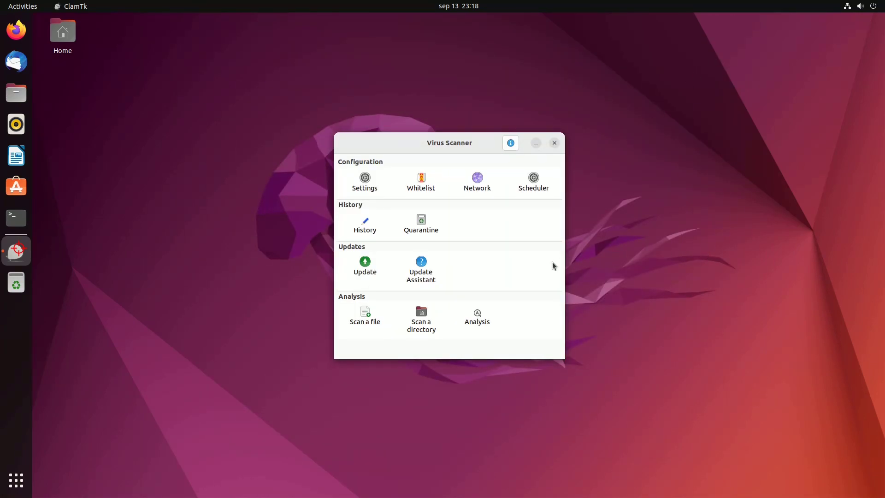
# Set signature updates to 'My computer automatically receives updates' and apply
pyautogui.click(421, 268)
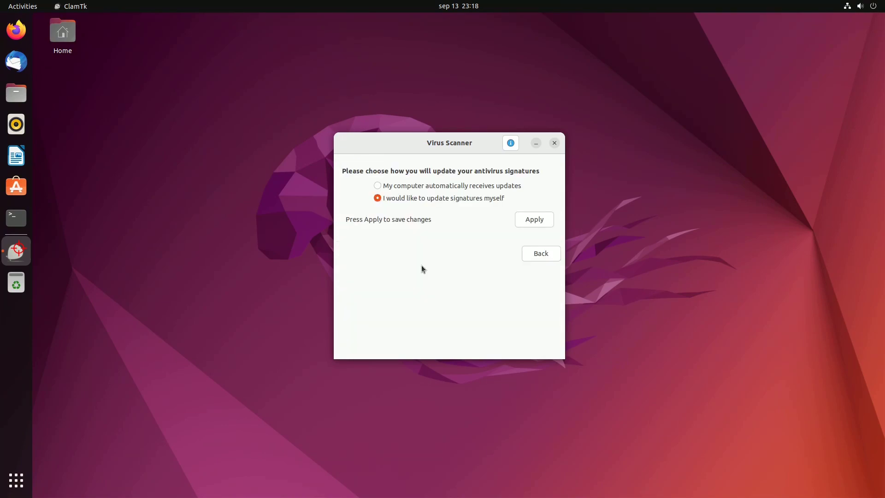
pyautogui.click(377, 186)
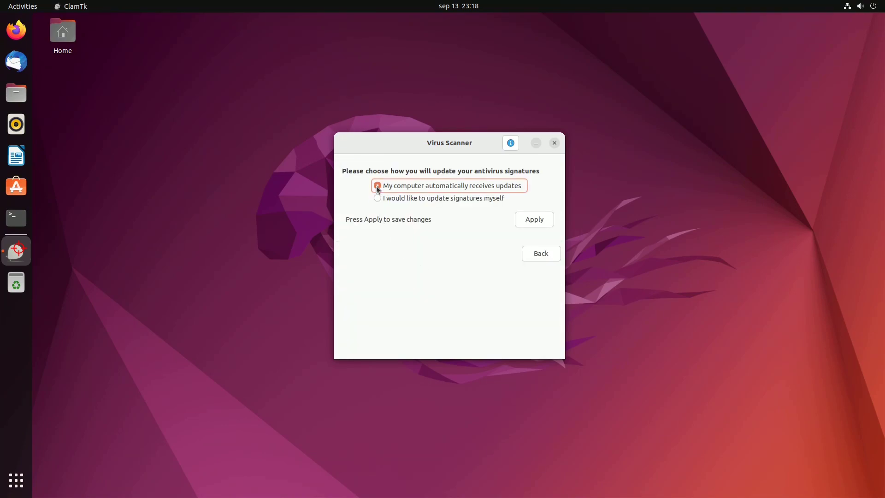
pyautogui.click(528, 224)
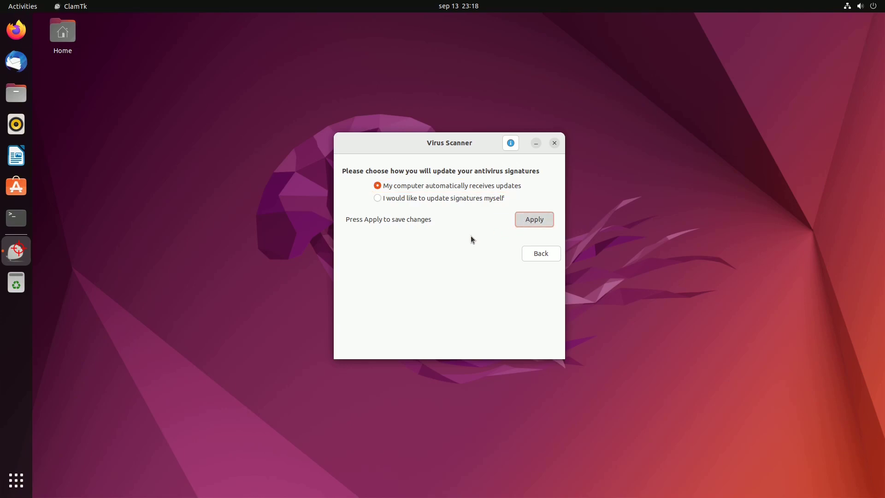
pyautogui.click(537, 254)
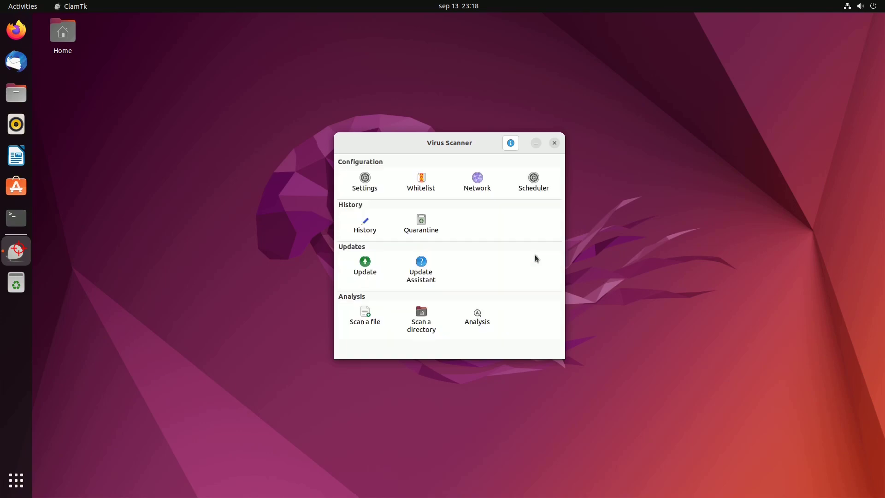
pyautogui.moveTo(465, 139); pyautogui.dragTo(430, 109)
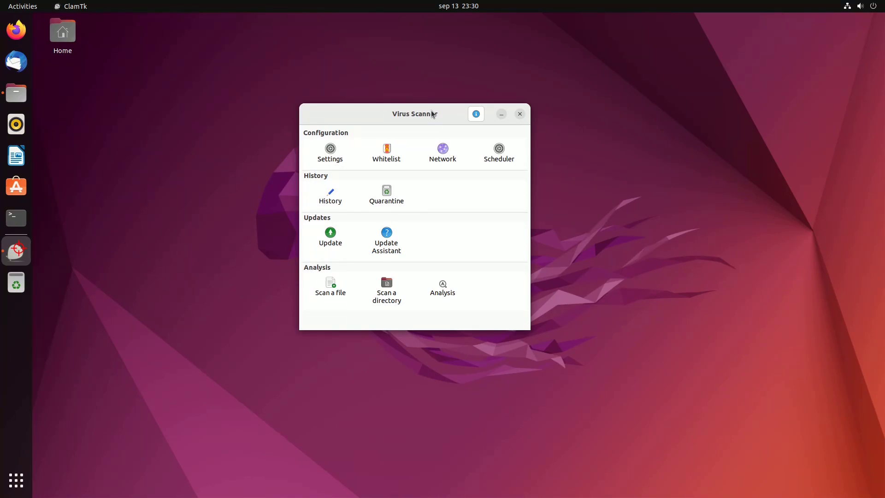
# Scan the Ubuntu 23.04 ISO in Downloads, finding no threats
pyautogui.click(330, 287)
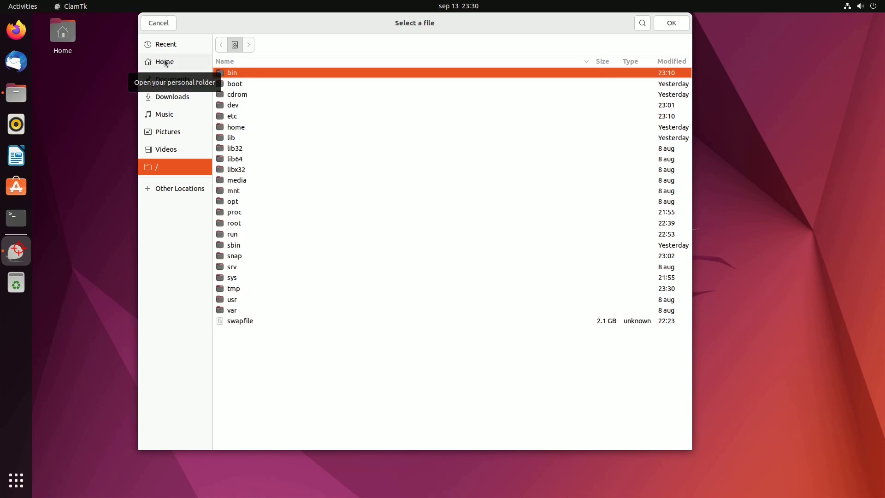
pyautogui.click(173, 96)
pyautogui.click(245, 83)
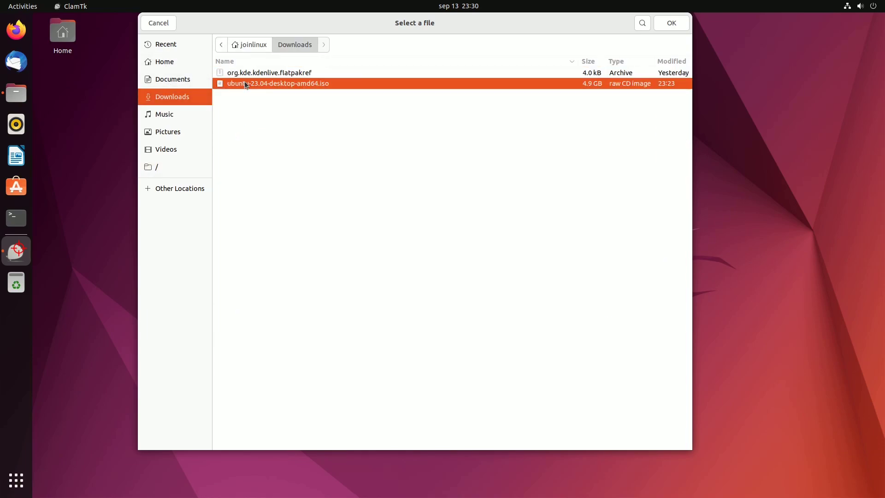
pyautogui.click(678, 25)
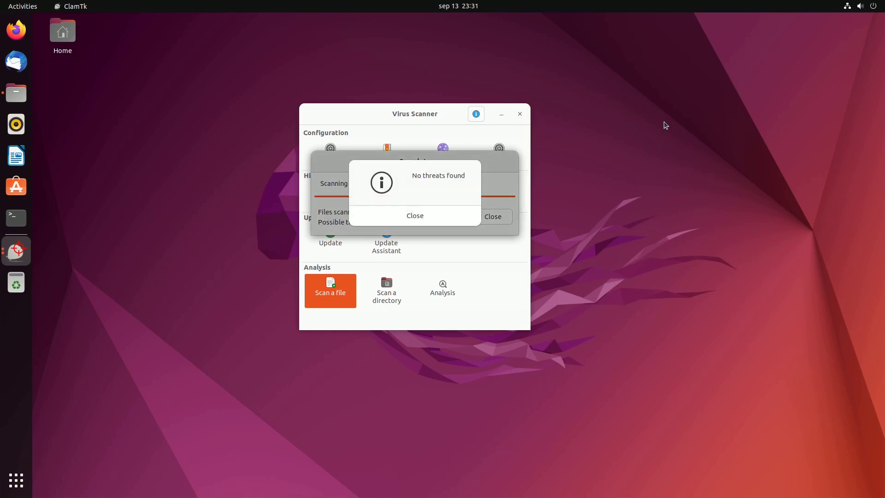
pyautogui.press('Return')
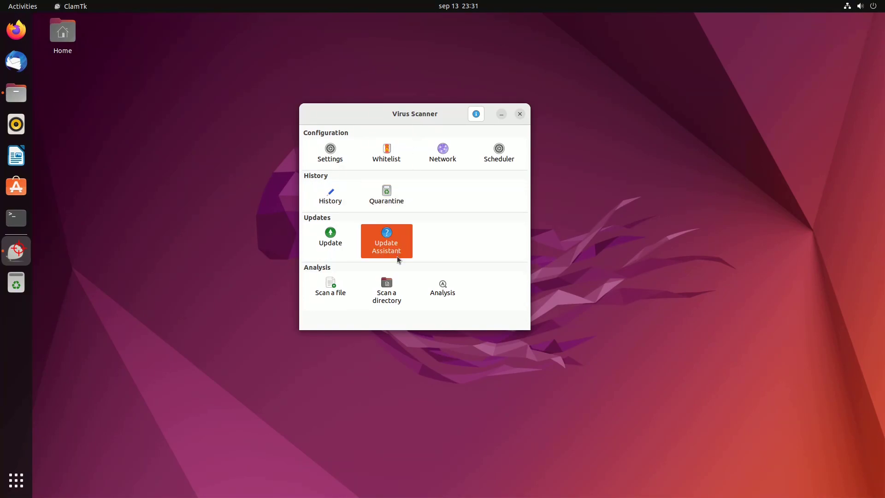
# Scan the Downloads folder, finding no threats
pyautogui.click(386, 285)
pyautogui.click(251, 83)
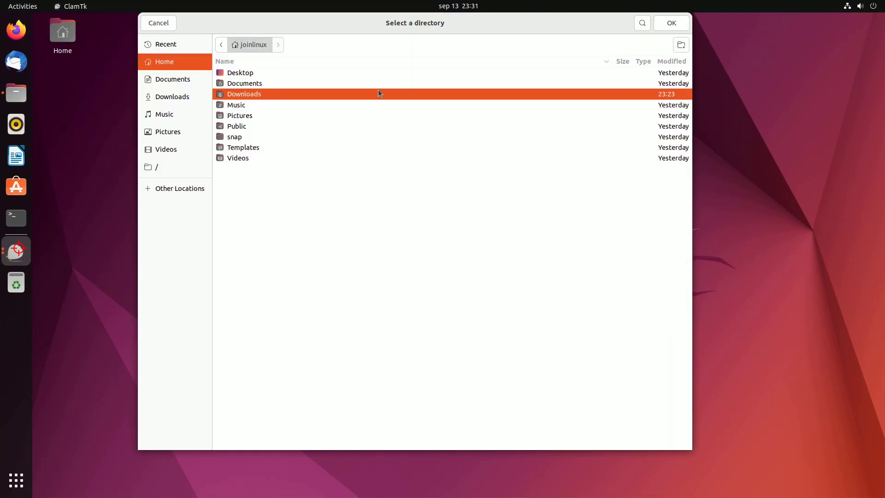
pyautogui.click(671, 23)
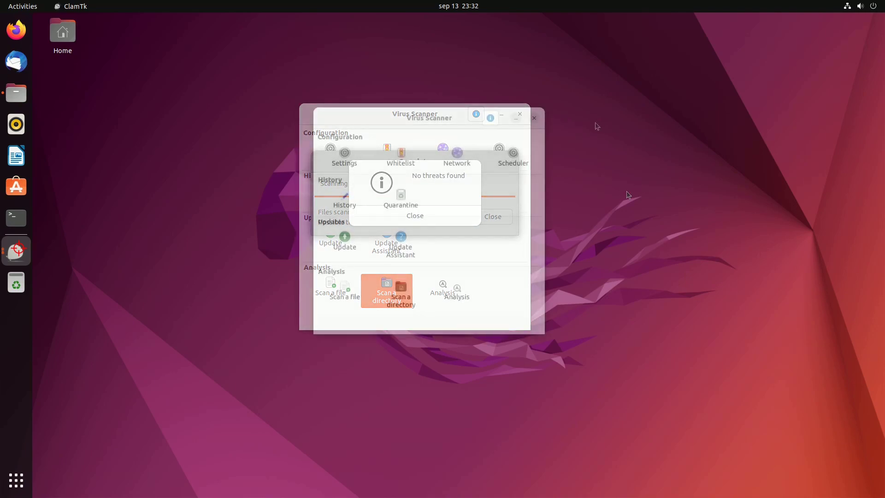
pyautogui.press('Return')
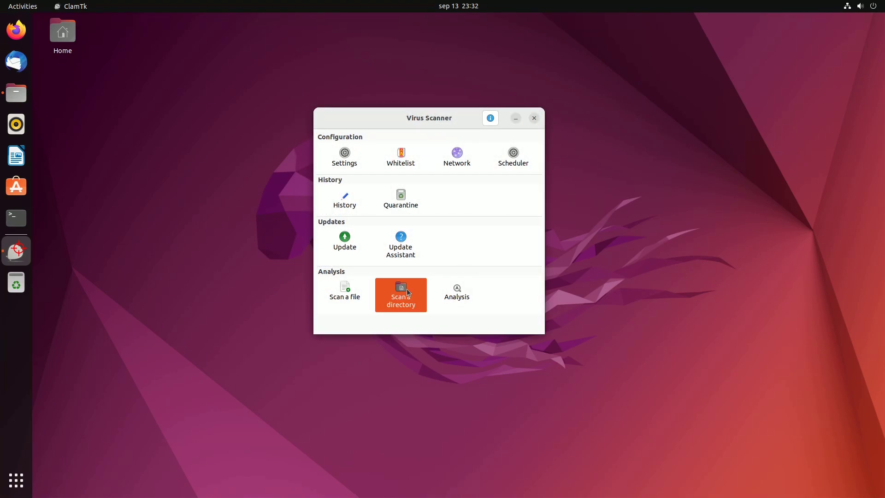
# Scan the computer's root directory via Other Locations
pyautogui.click(407, 290)
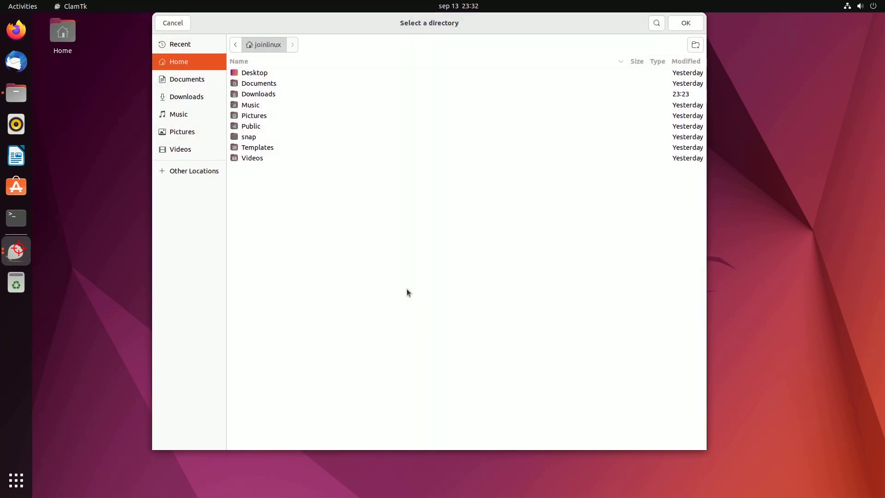
pyautogui.click(185, 173)
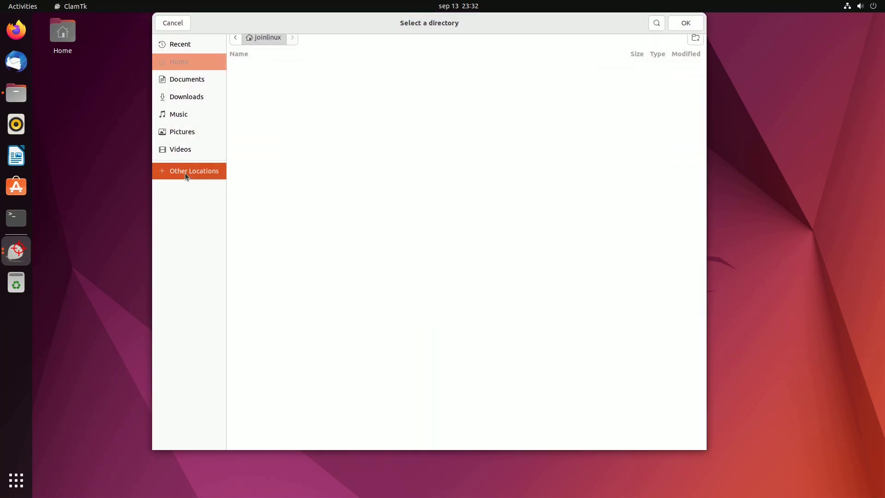
pyautogui.click(266, 67)
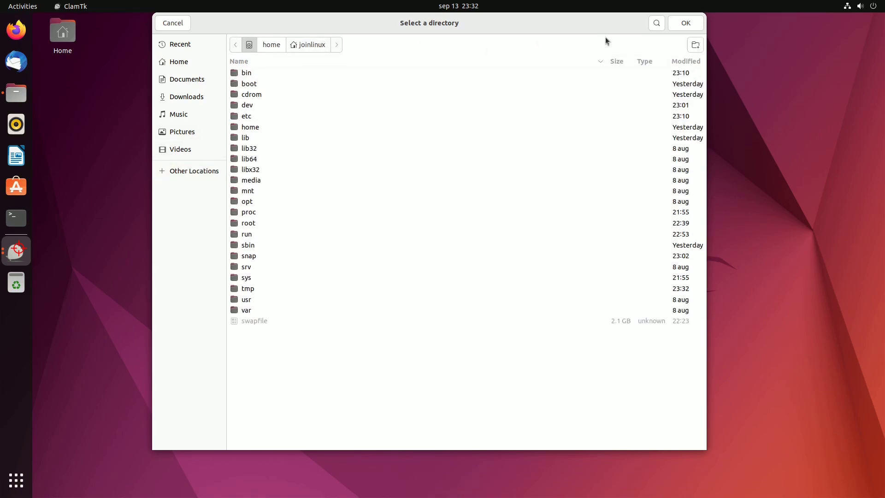
pyautogui.click(690, 28)
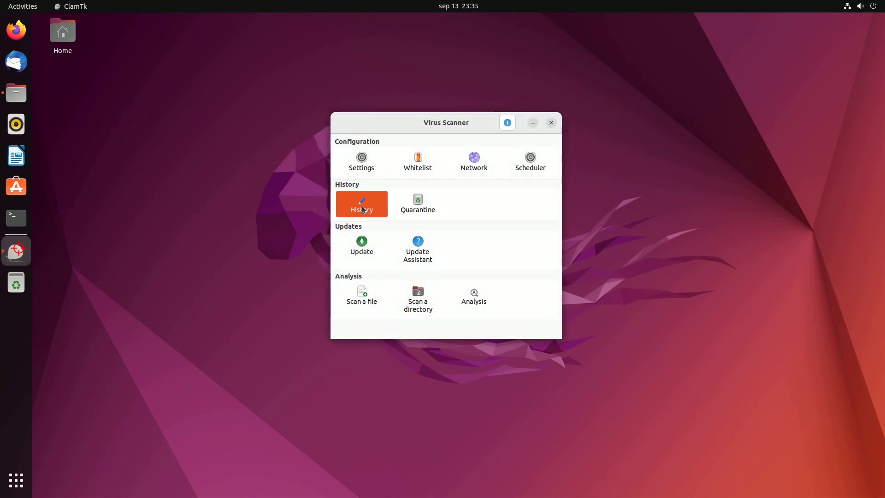
# Open ClamTk's History and read through the sep-13-2023 scan log
pyautogui.click(362, 210)
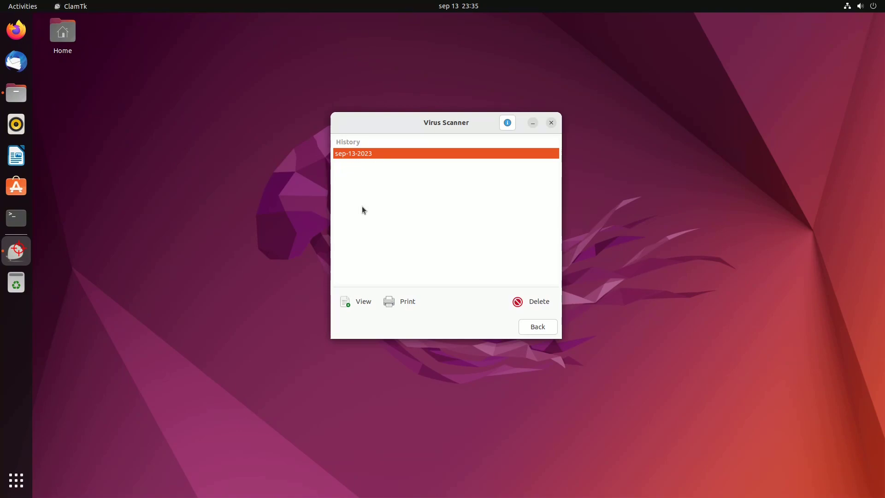
pyautogui.click(360, 303)
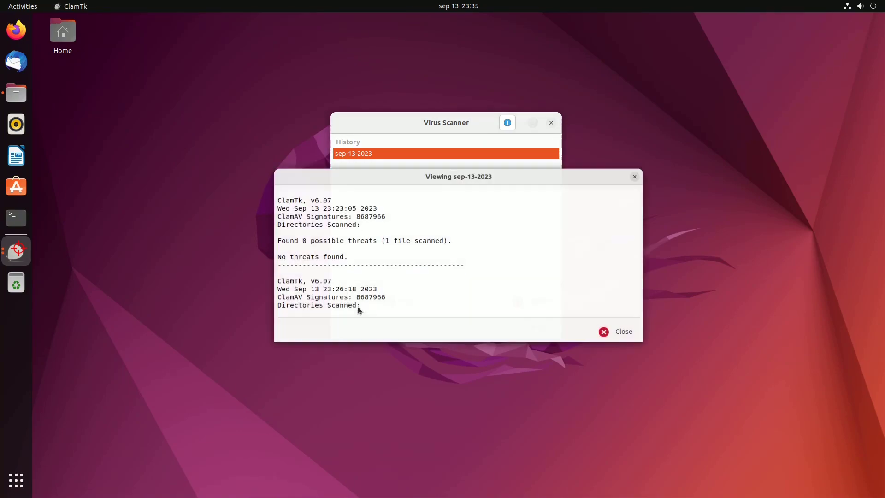
pyautogui.scroll(-1, 499, 247)
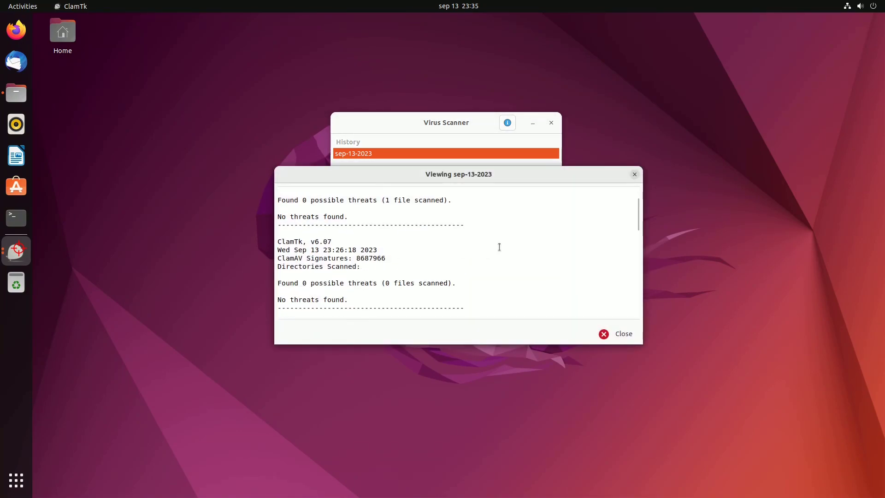
pyautogui.scroll(-1, 499, 247)
pyautogui.scroll(-2, 499, 247)
pyautogui.scroll(-2, 500, 248)
pyautogui.scroll(-2, 500, 247)
pyautogui.scroll(-2, 500, 248)
pyautogui.scroll(-1, 500, 248)
pyautogui.scroll(-2, 500, 248)
# Finish the log, close it, and delete the sep-13-2023 history entry
pyautogui.scroll(-2, 500, 248)
pyautogui.click(615, 335)
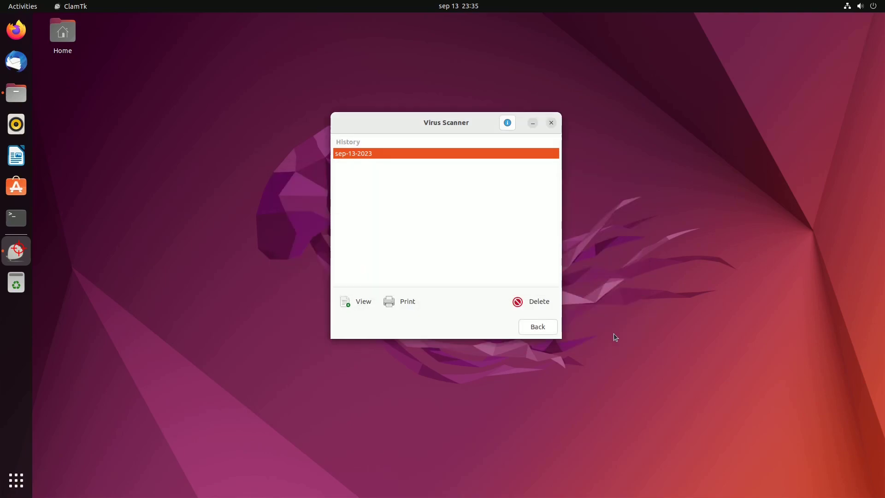
pyautogui.click(538, 301)
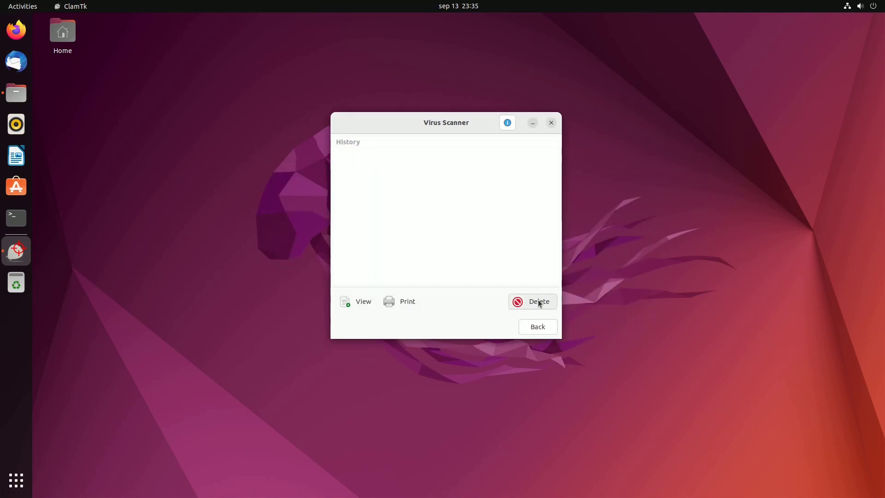